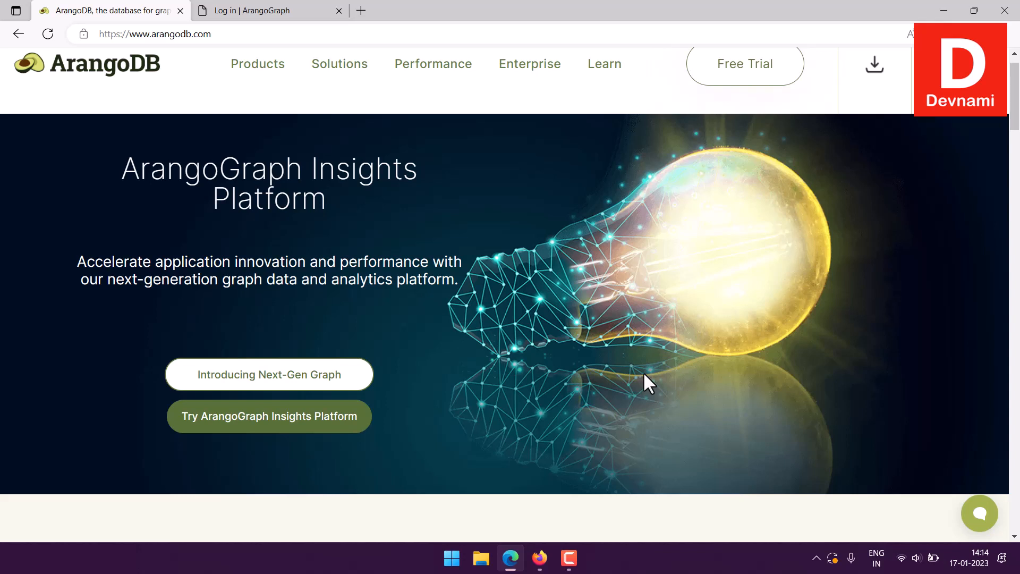
Step: Open the free trial sign-up terms on the ArangoDB homepage and view the ArangoGraph login page
scroll(595, 276, "up", 1)
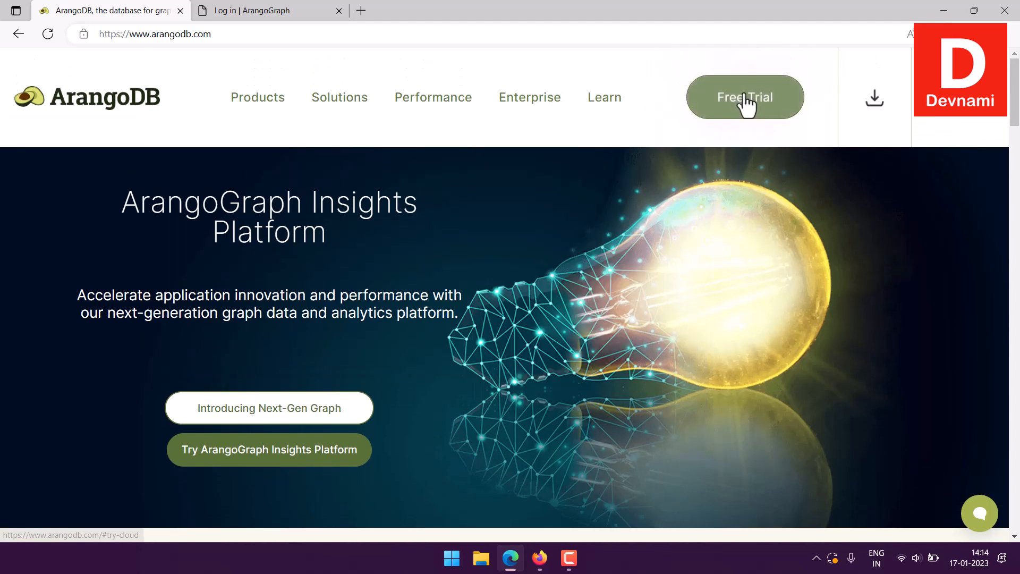
left_click(746, 101)
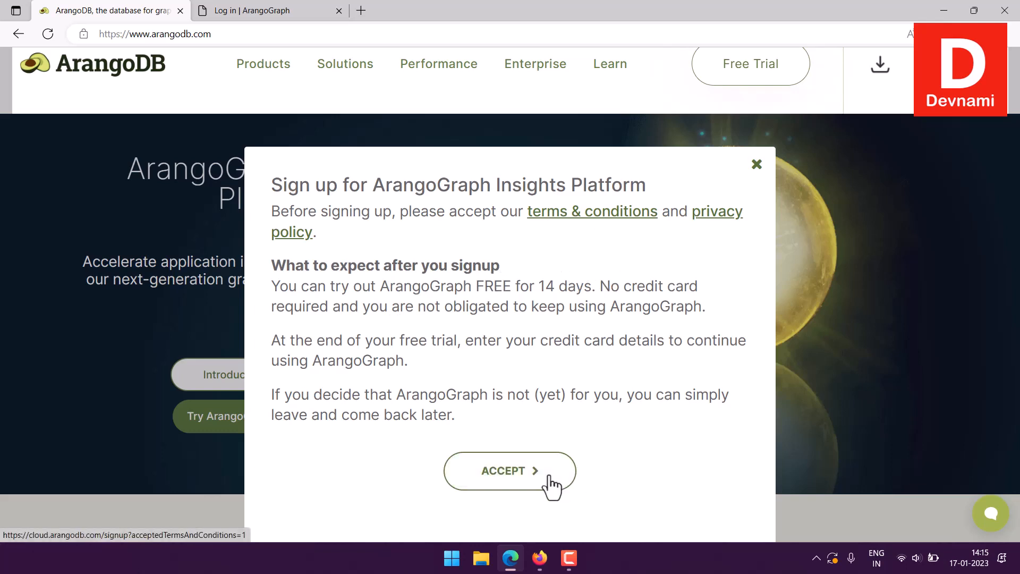
left_click(256, 11)
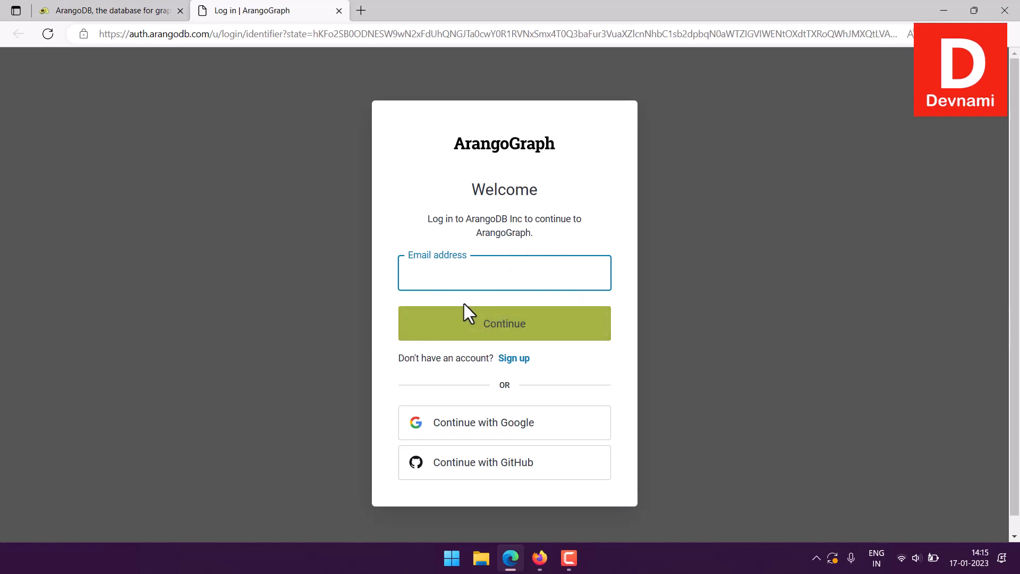
Step: Switch to Firefox and open the ArangoDB DemoDeploy deployment from the ArangoGraph dashboard
left_click(539, 561)
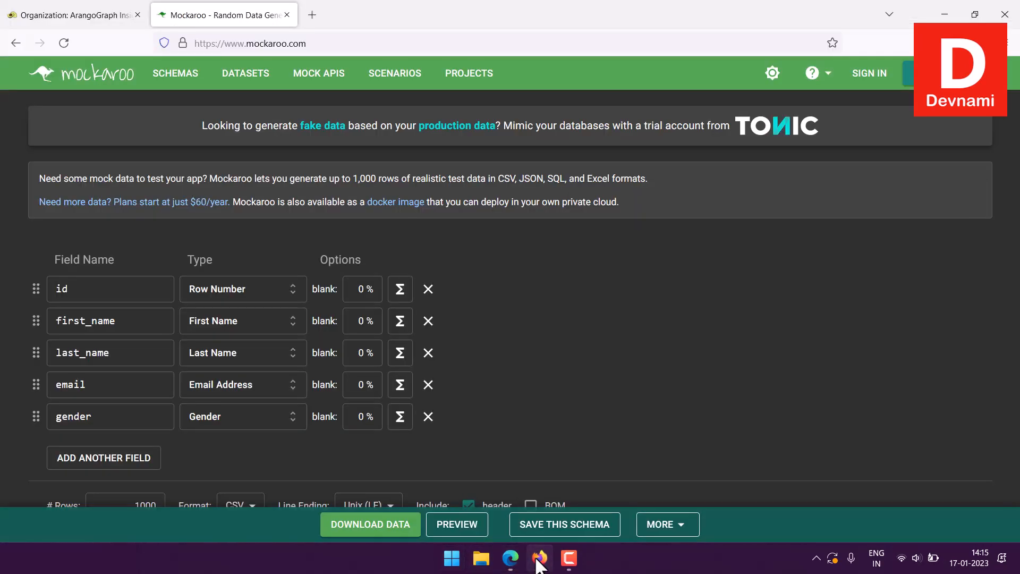
left_click(99, 11)
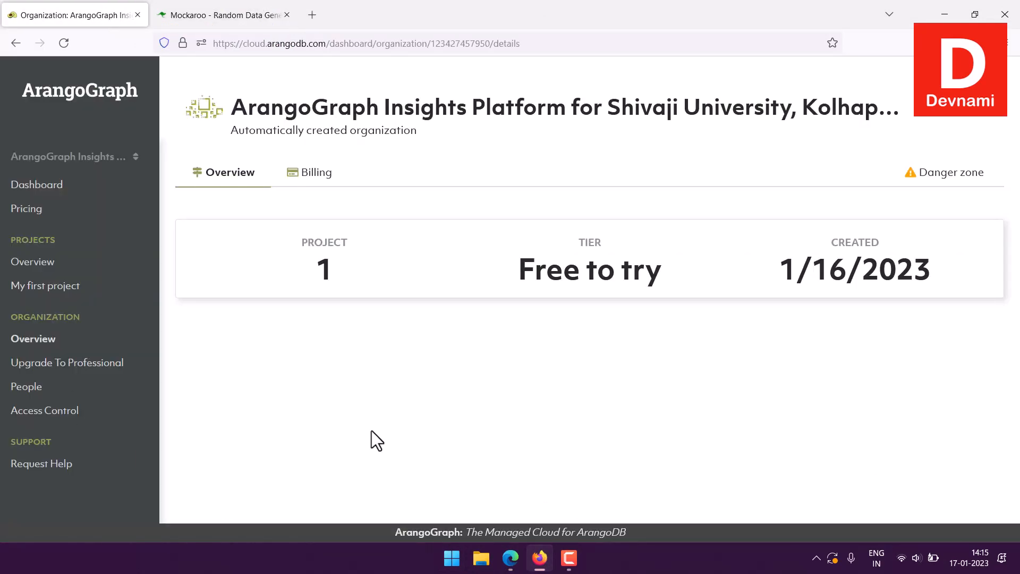
left_click(43, 186)
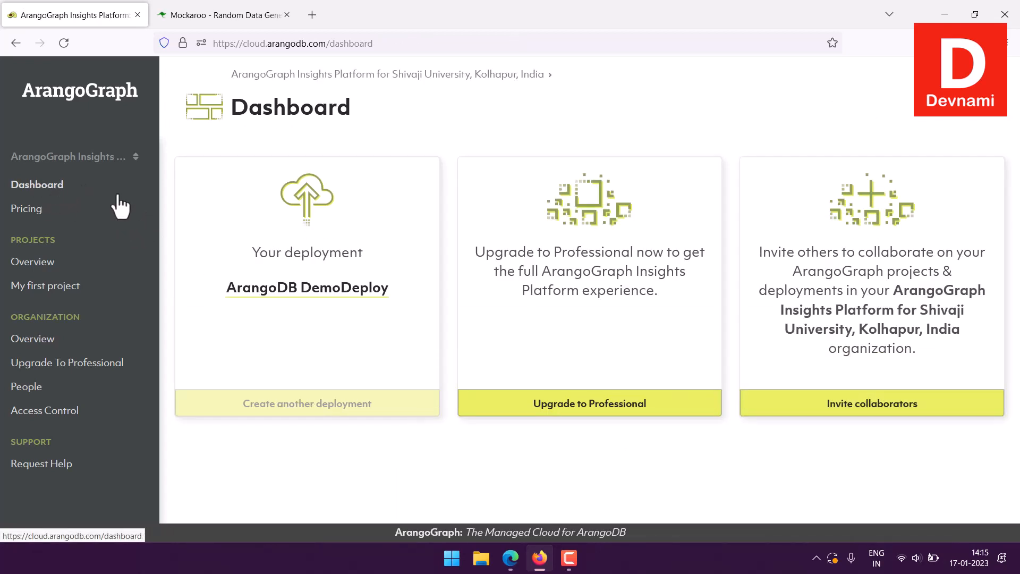
triple_click(289, 248)
left_click(373, 254)
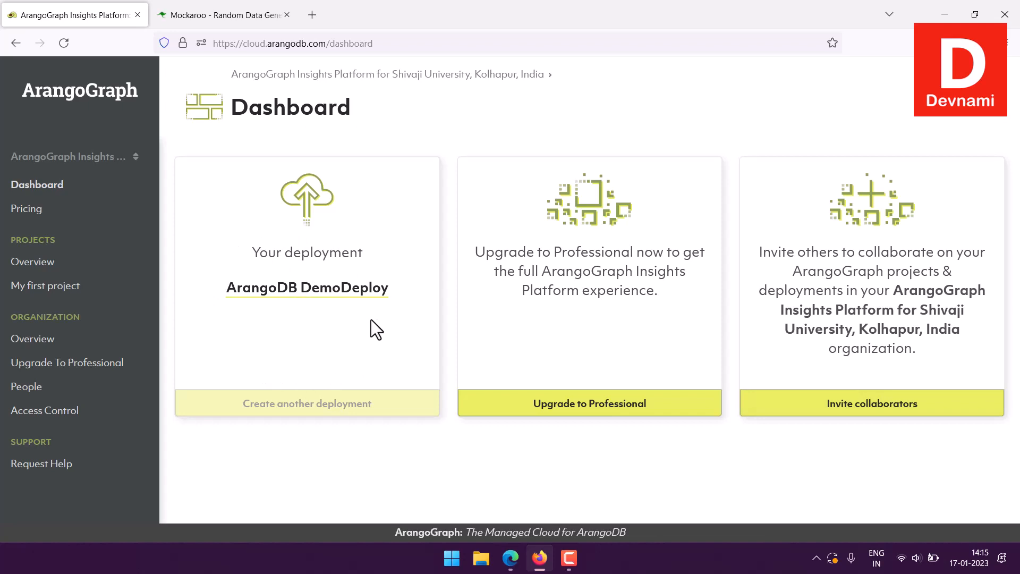
left_click(281, 298)
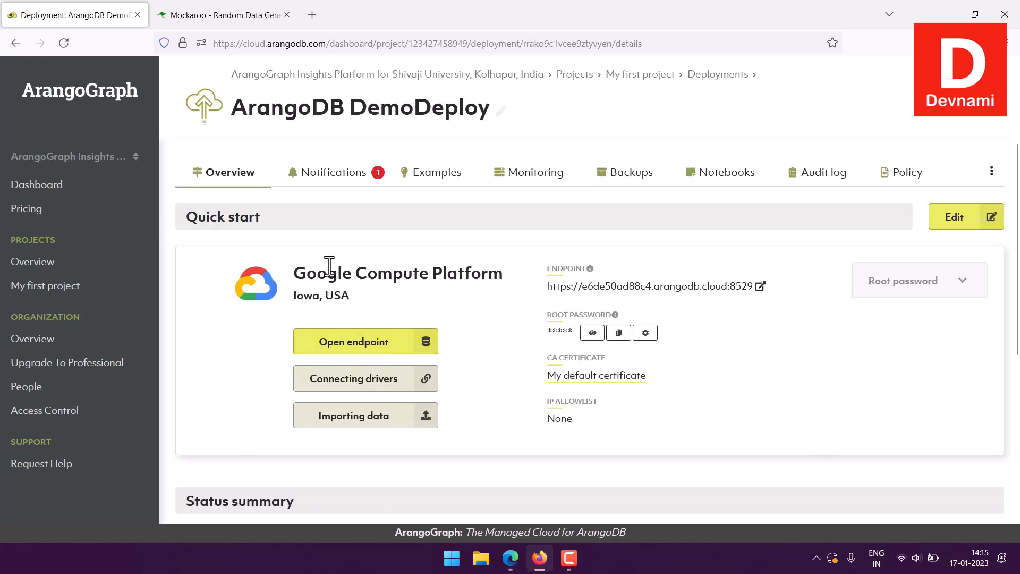
Step: Review the deployment's cloud provider and region, open its endpoint in a new tab and copy the root password
left_click_drag(304, 273, 485, 274)
left_click(485, 274)
left_click_drag(306, 297, 359, 295)
left_click(358, 295)
right_click(623, 290)
left_click(638, 296)
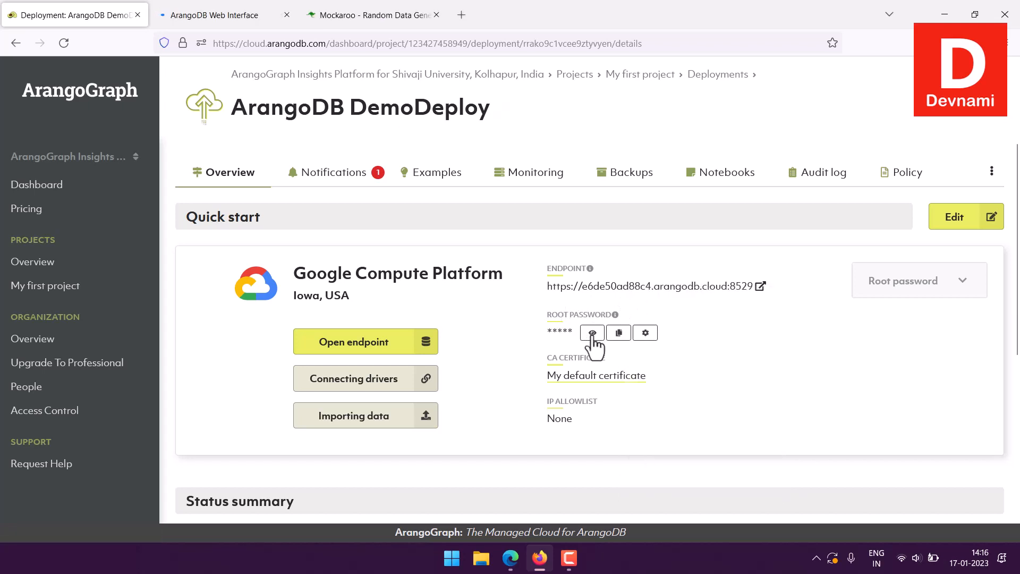
left_click(618, 334)
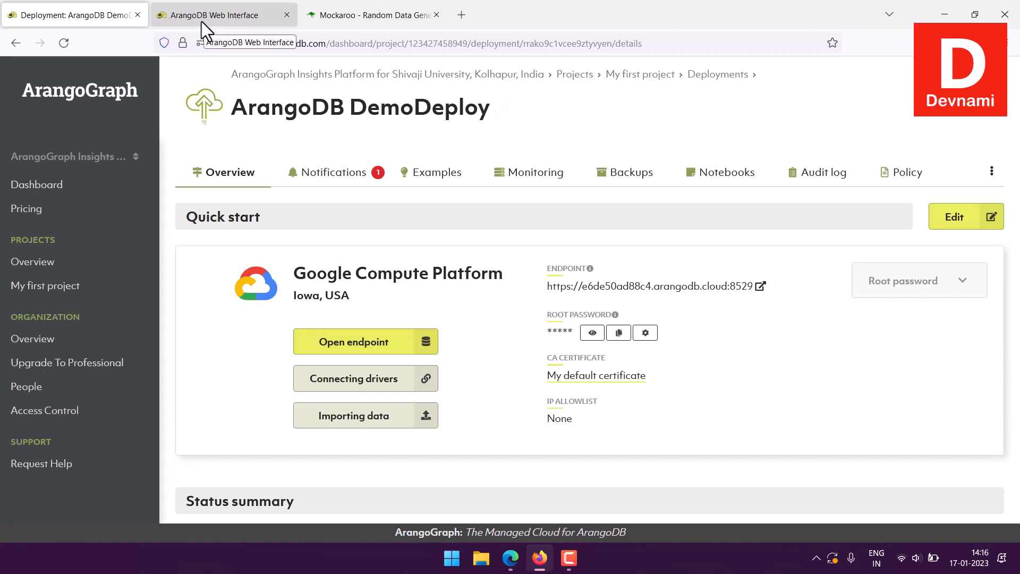
Step: Open the data import guide and examine the arangodump and arangorestore commands for importing from an existing ArangoDB instance
left_click(311, 425)
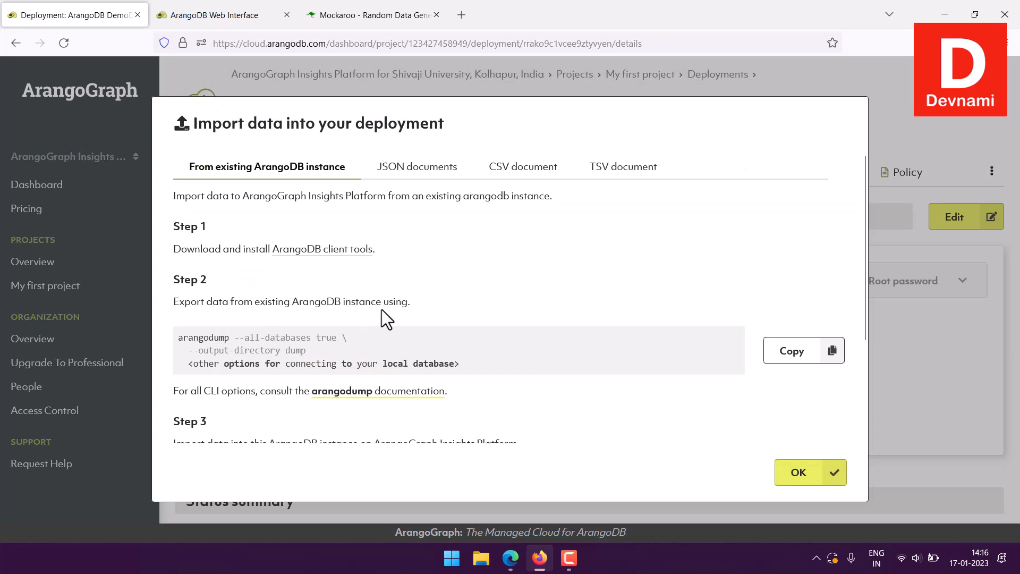
scroll(551, 286, "down", 3)
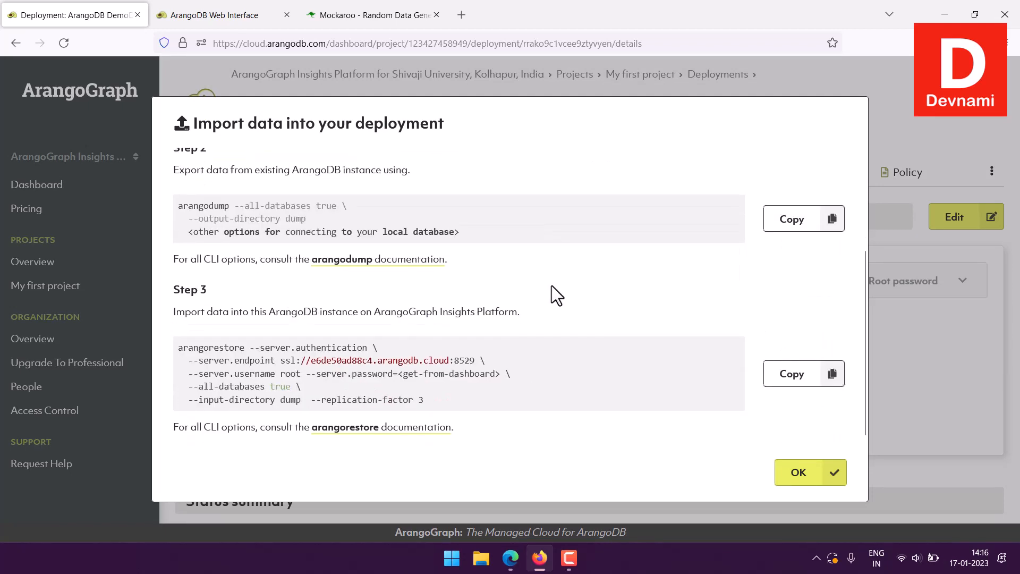
scroll(551, 285, "up", 3)
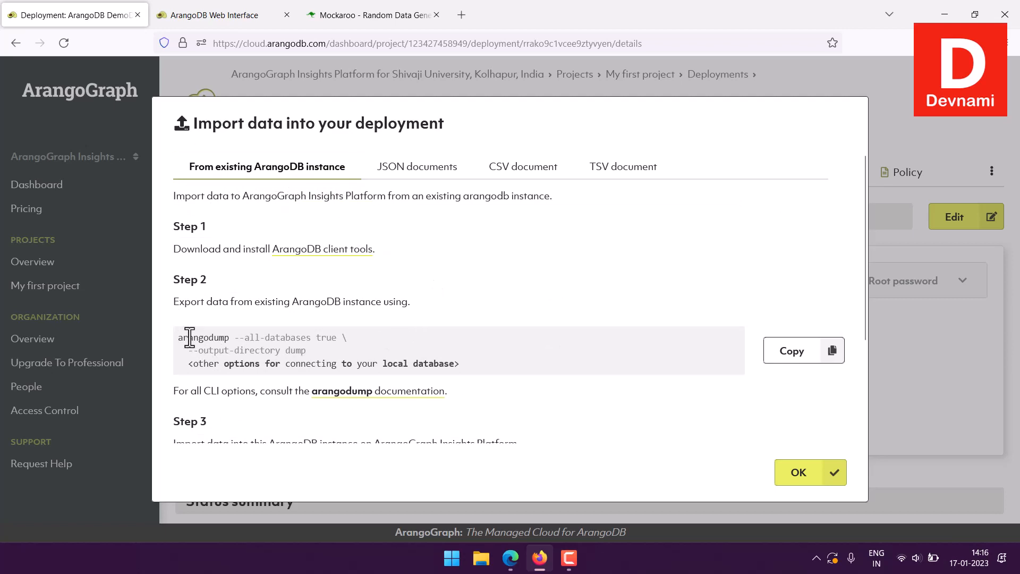
left_click_drag(179, 338, 313, 351)
left_click(486, 371)
scroll(592, 357, "down", 3)
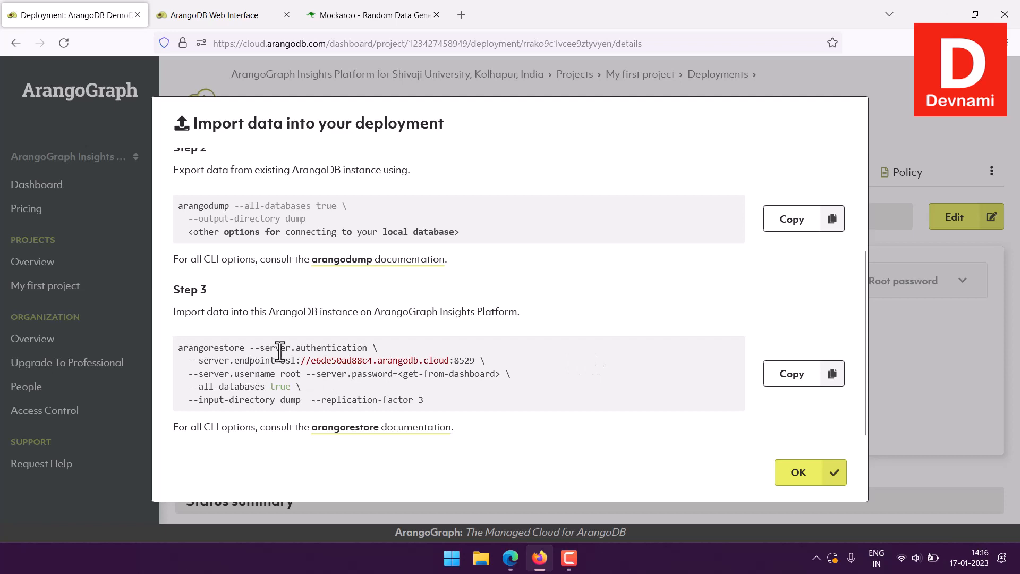
left_click_drag(280, 350, 444, 397)
left_click(444, 396)
scroll(468, 363, "up", 3)
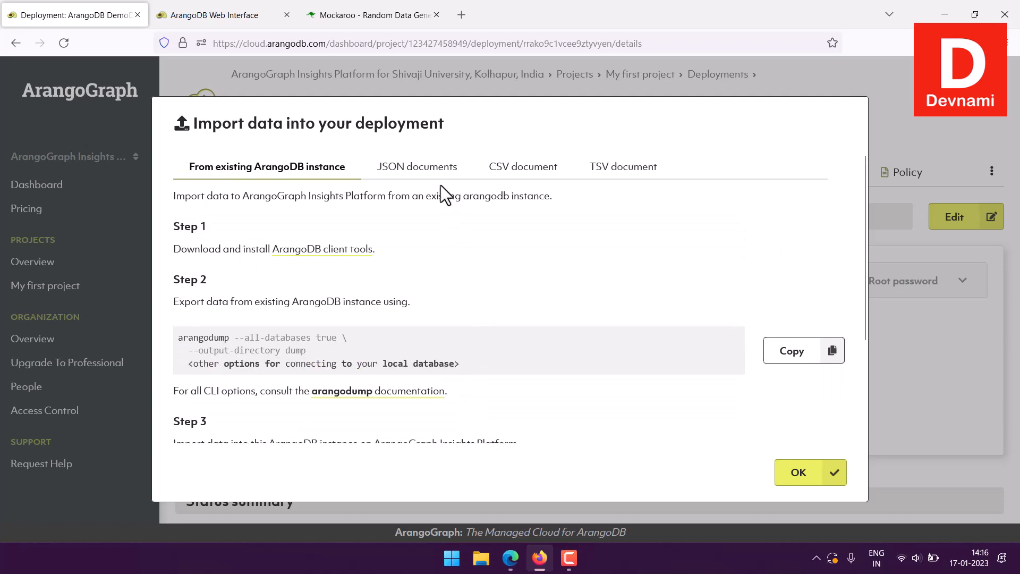
Step: Show the import instructions for JSON documents and examine the example data and the arangoimport command
left_click(422, 177)
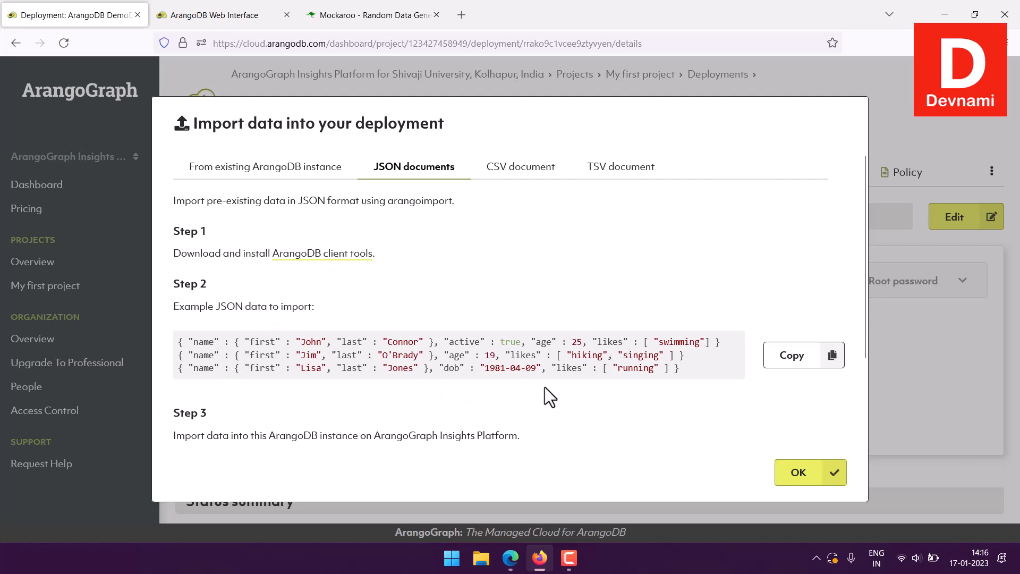
scroll(544, 386, "down", 3)
left_click_drag(200, 340, 491, 340)
left_click(524, 340)
left_click_drag(347, 373, 484, 399)
left_click(515, 402)
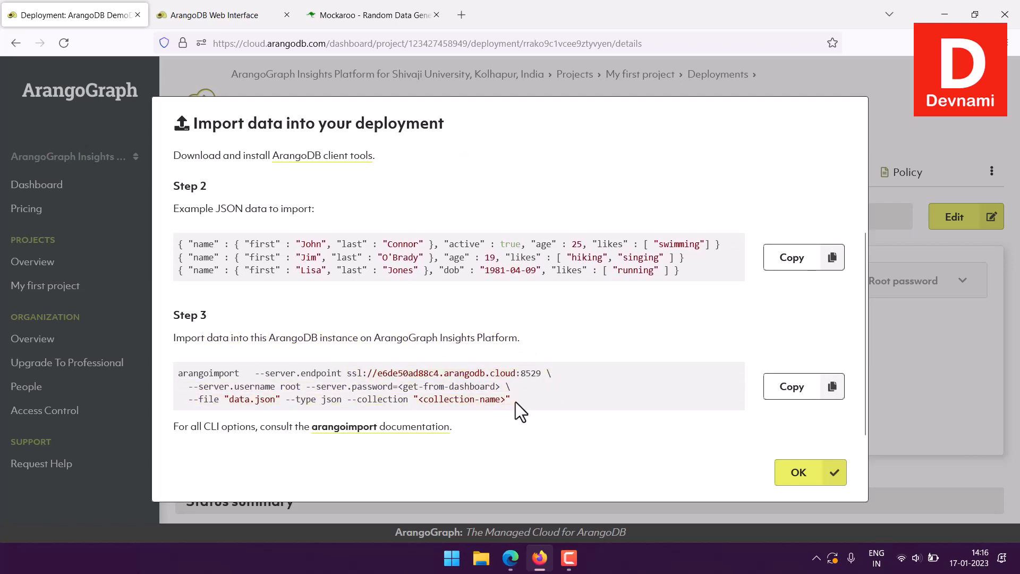
Step: Open the ArangoDB download page through the client tools link in the import guide
right_click(328, 156)
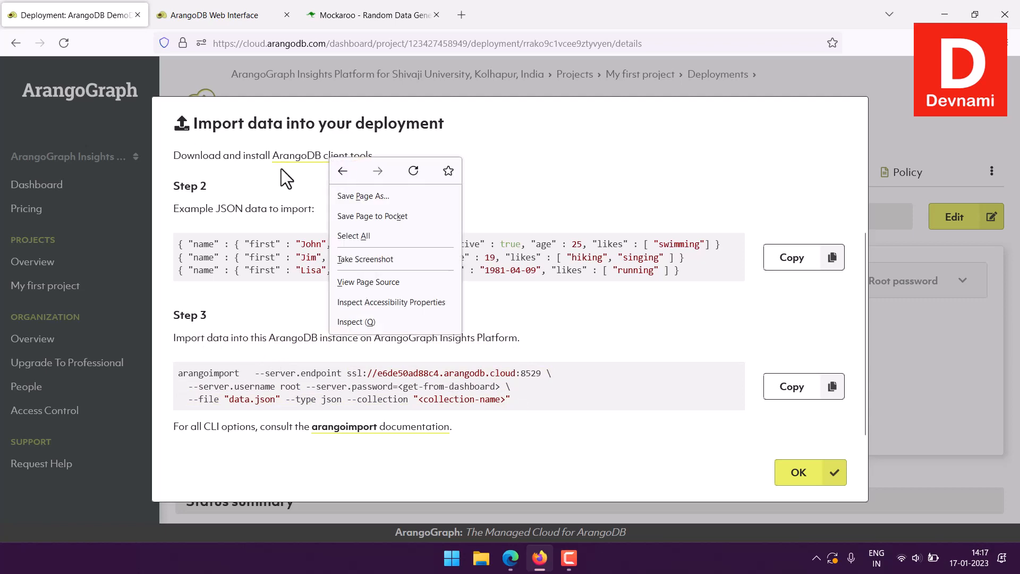
left_click(281, 169)
left_click(314, 157)
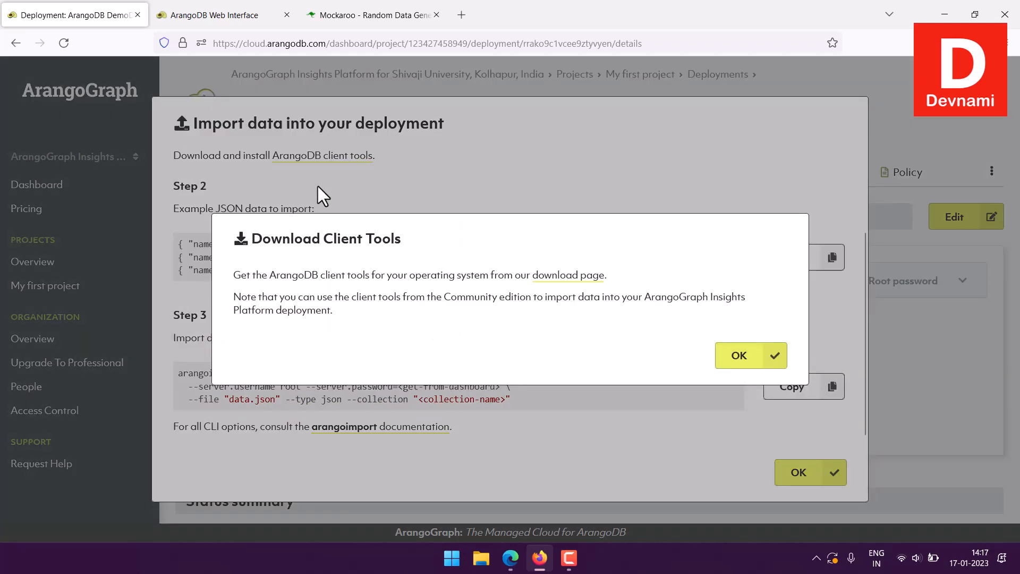
left_click(548, 278)
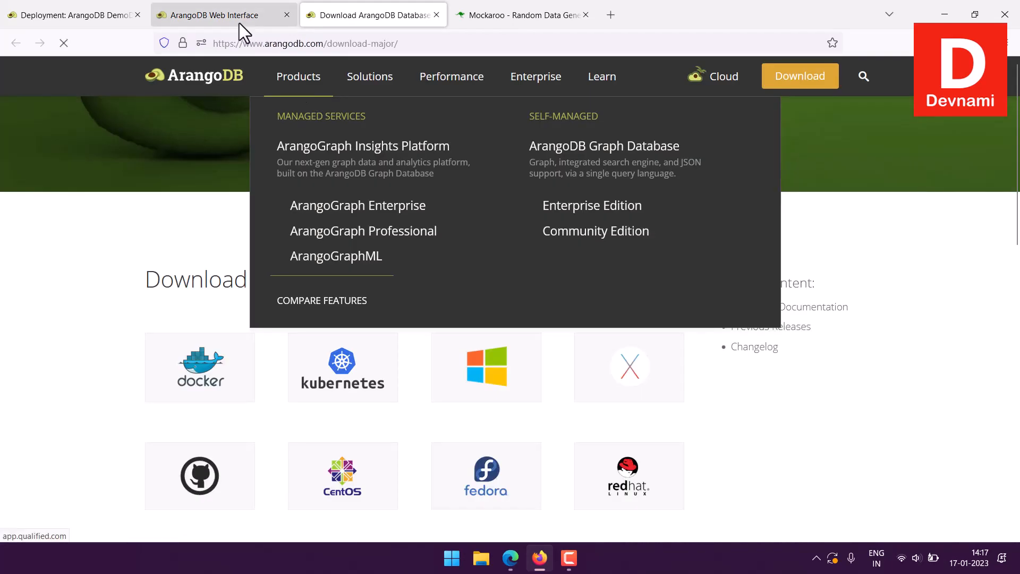
Step: Choose Windows among the platforms offered for the latest ArangoDB release
left_click_drag(146, 277, 601, 271)
left_click(601, 271)
scroll(601, 271, "down", 1)
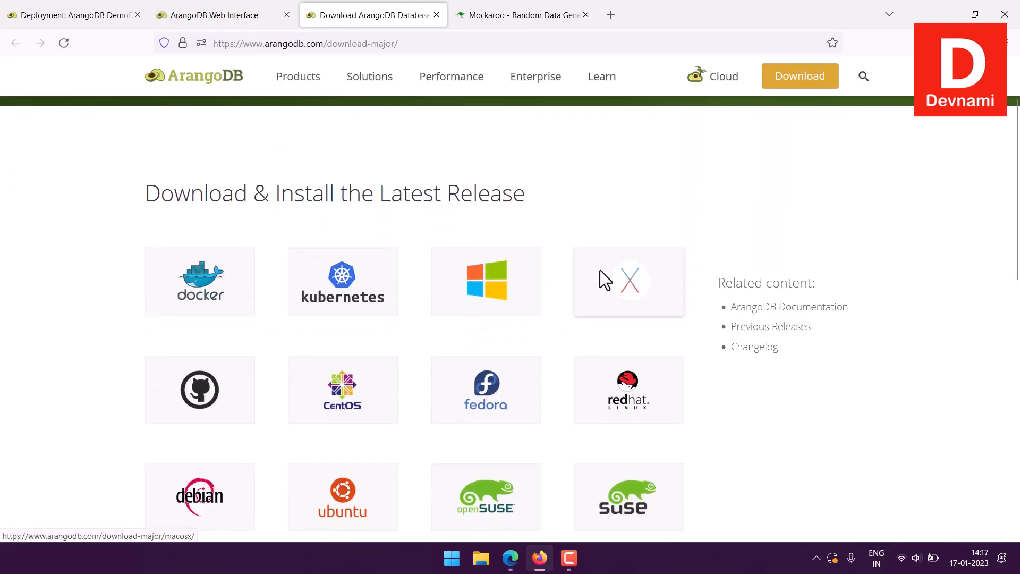
left_click(514, 285)
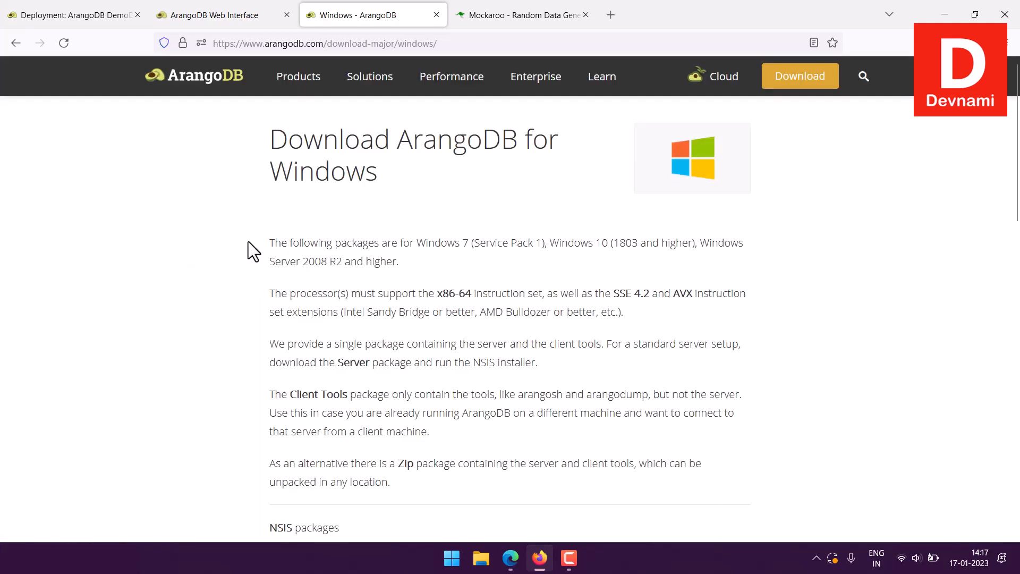
Step: Examine the Windows download page, including the sizes and checksums of the NSIS Server and Client Tools packages
scroll(506, 235, "down", 7)
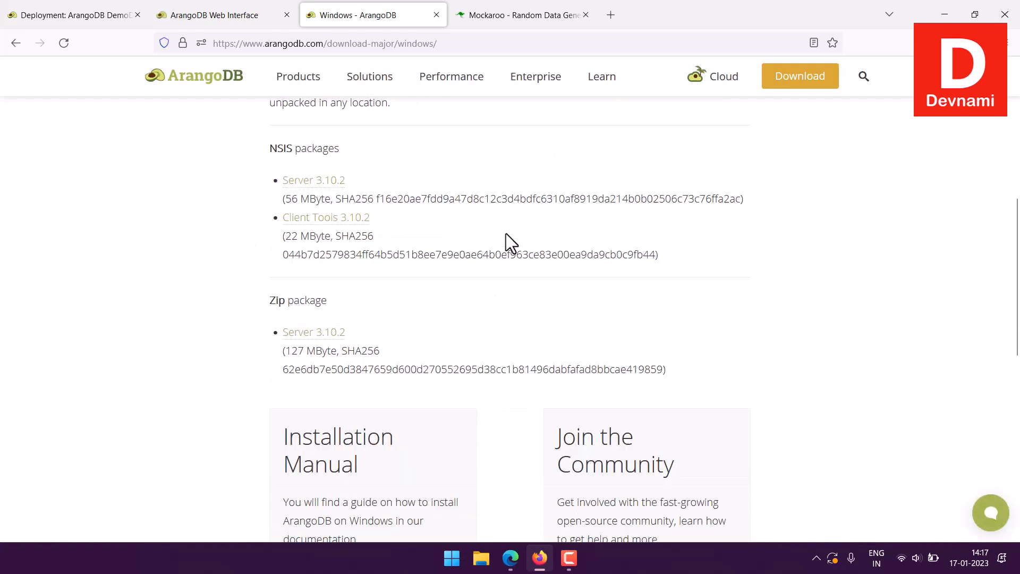
scroll(506, 234, "down", 2)
scroll(507, 233, "up", 10)
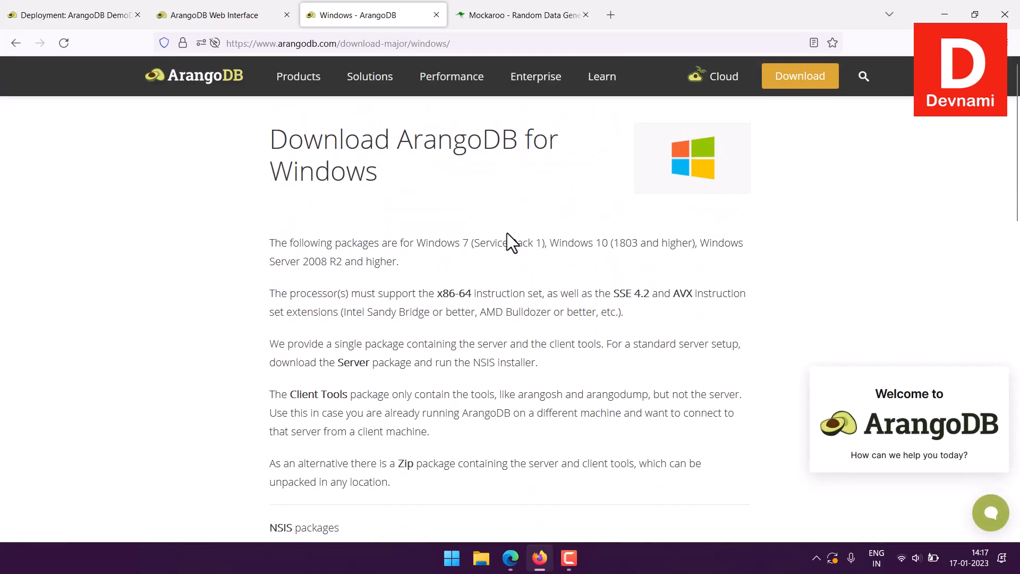
scroll(537, 264, "down", 3)
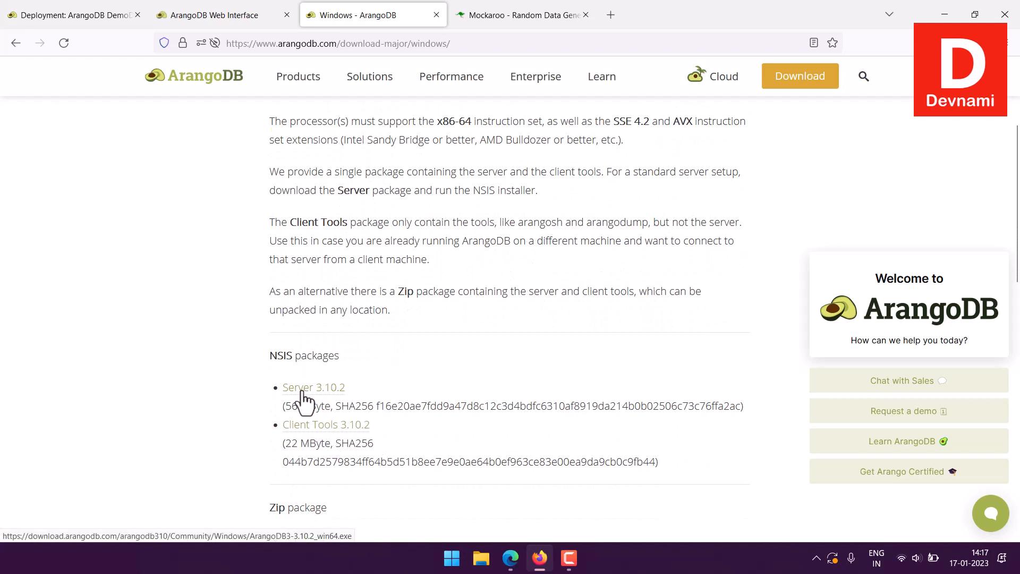
scroll(213, 345, "down", 2)
left_click_drag(283, 320, 399, 321)
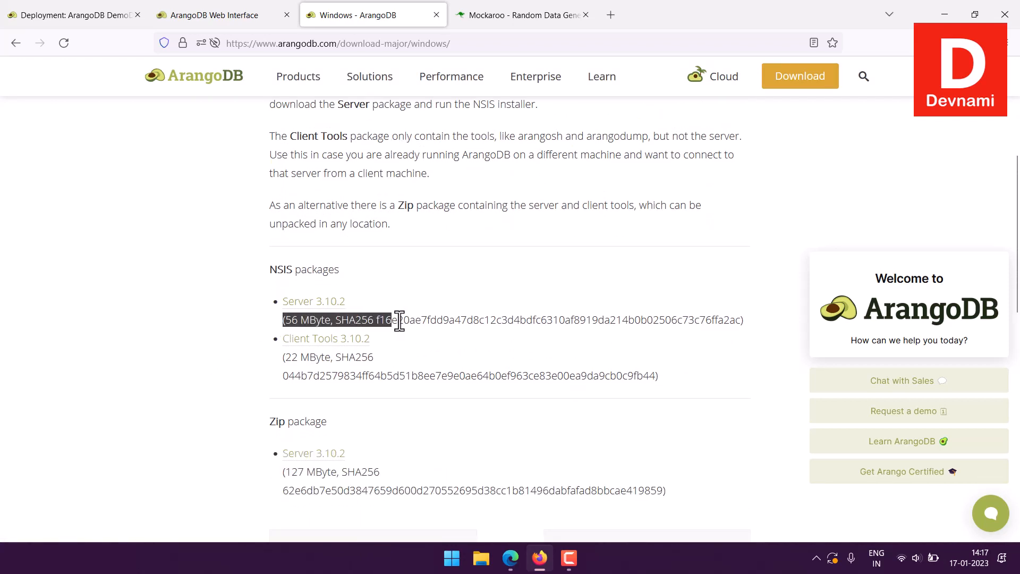
left_click(399, 321)
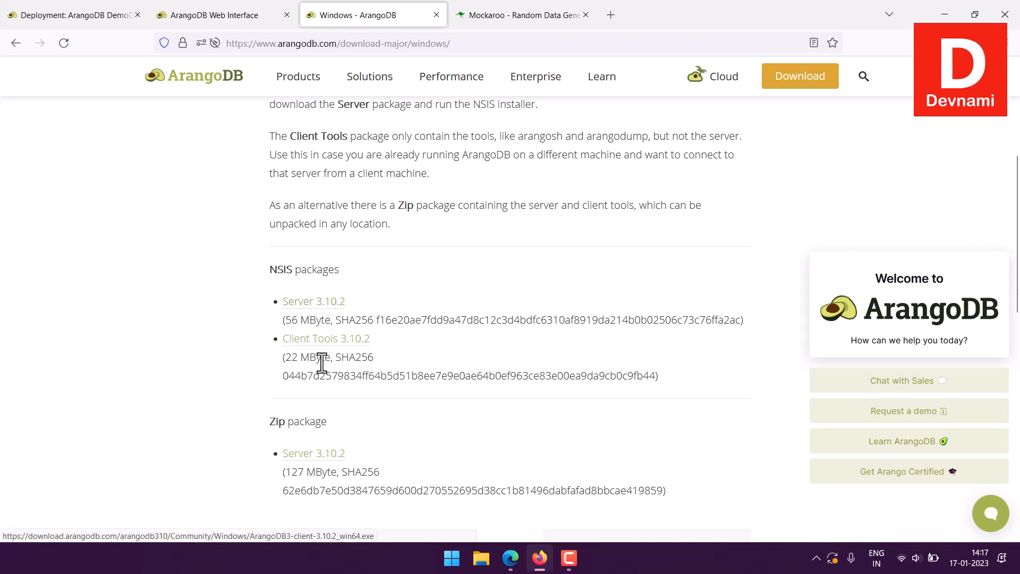
left_click_drag(282, 357, 674, 391)
left_click(673, 380)
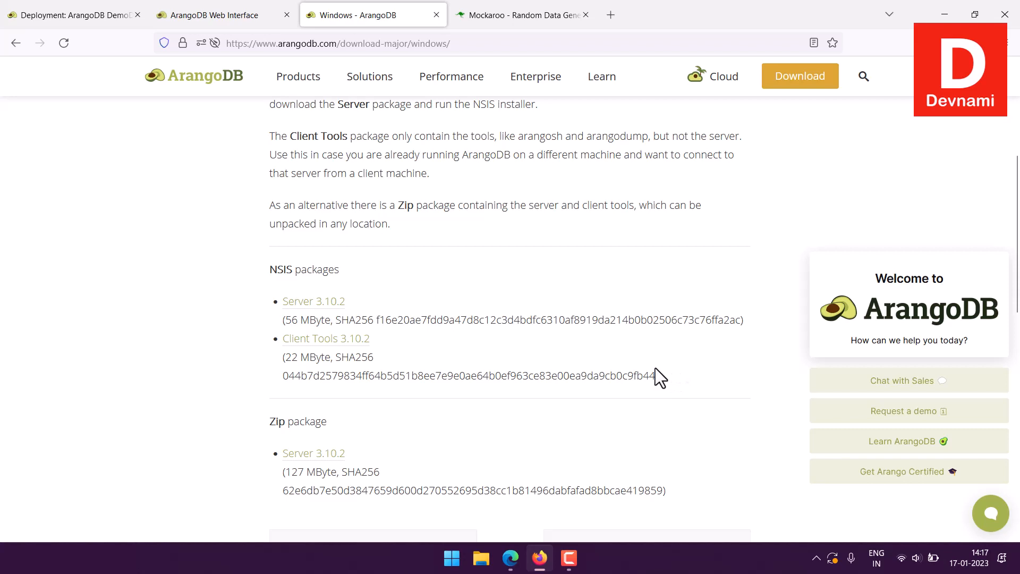
left_click_drag(657, 376, 263, 266)
left_click(340, 330)
Step: Return to the deployment page, read the note about downloading the client tools and dismiss it
left_click(222, 2)
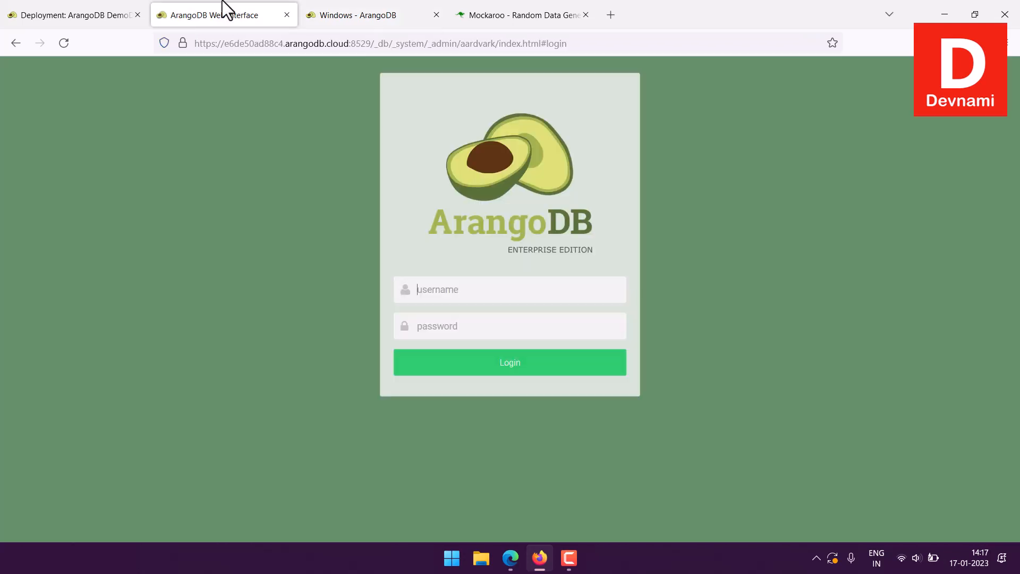
left_click(111, 2)
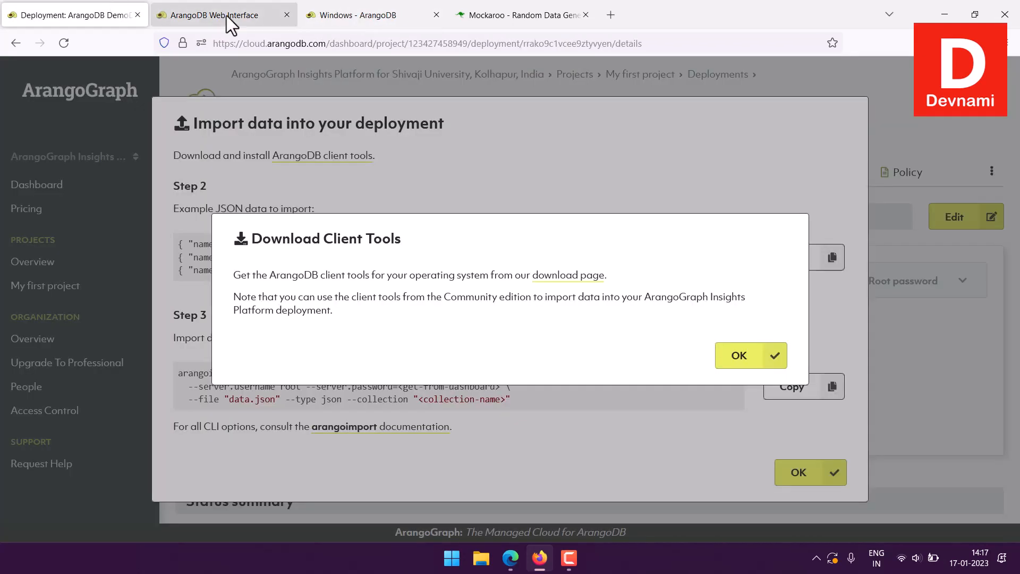
left_click_drag(300, 275, 408, 314)
left_click(408, 315)
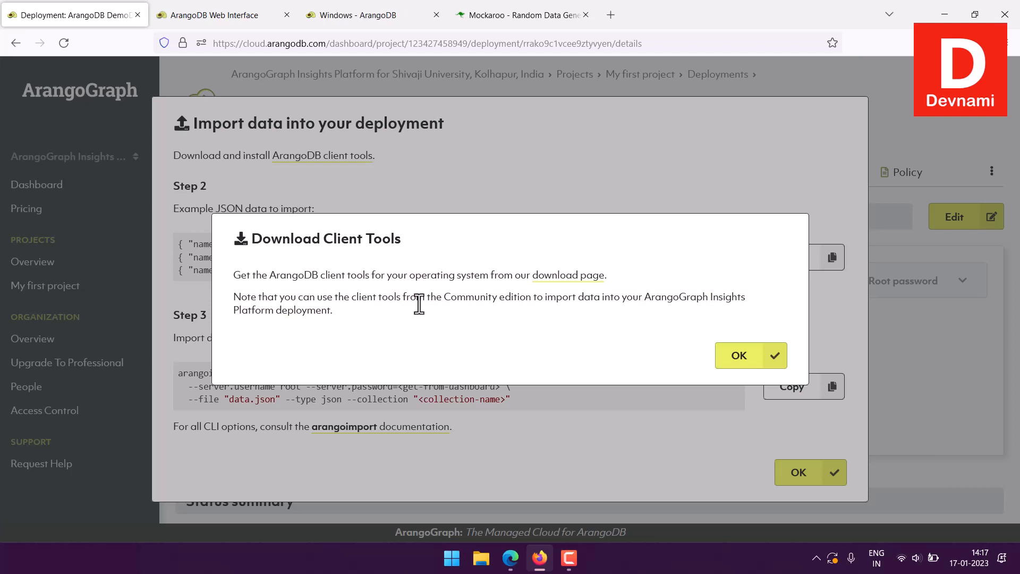
left_click(757, 359)
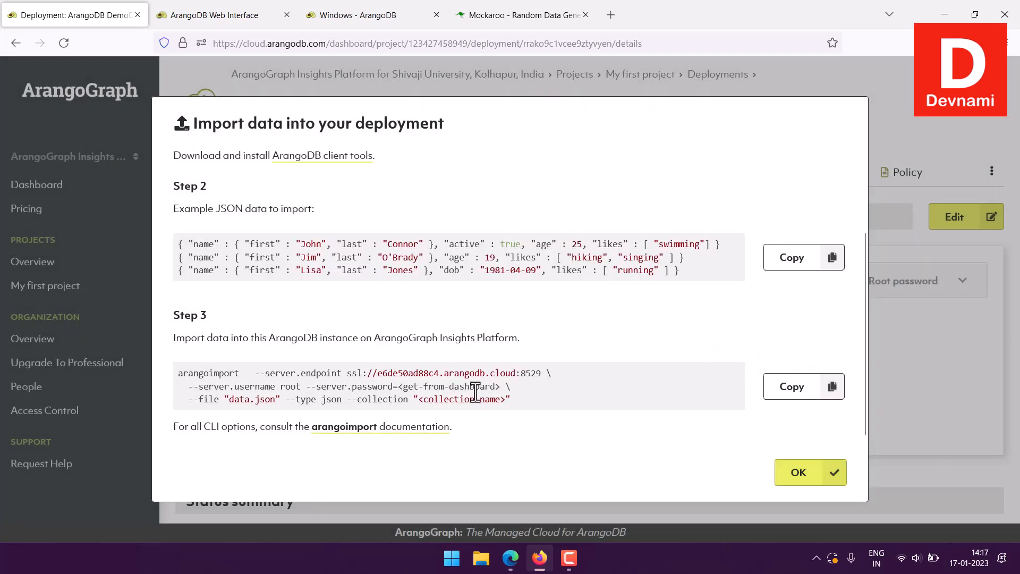
Step: Review the arangoimport command for JSON documents and show the import instructions for CSV documents
left_click_drag(394, 378, 523, 409)
left_click(581, 402)
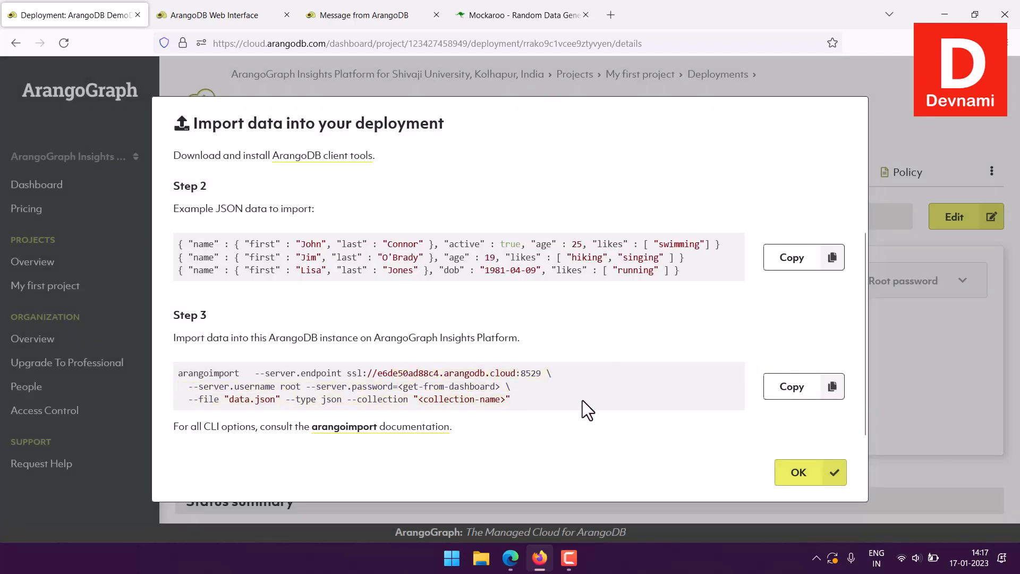
scroll(582, 399, "up", 3)
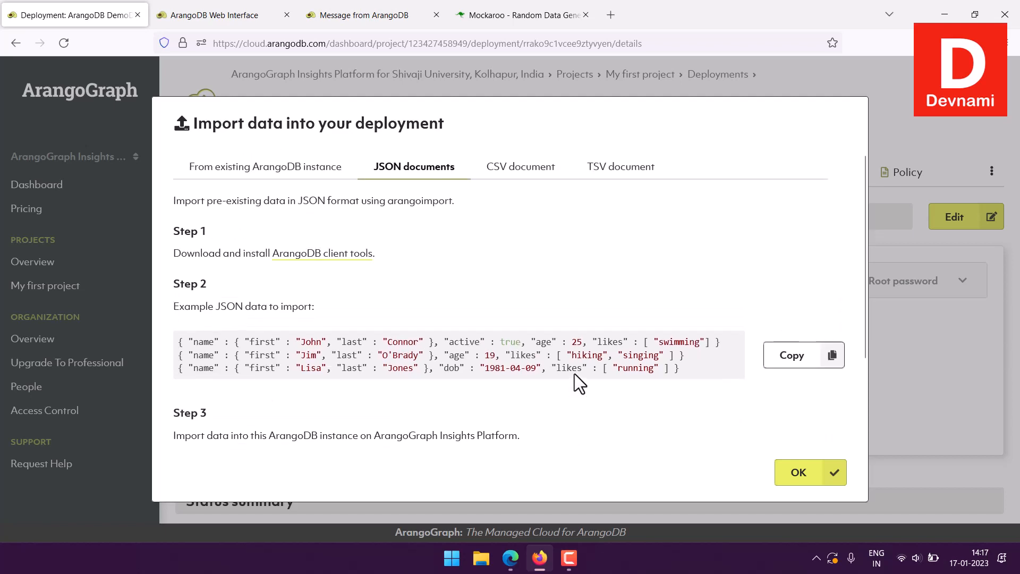
left_click(538, 174)
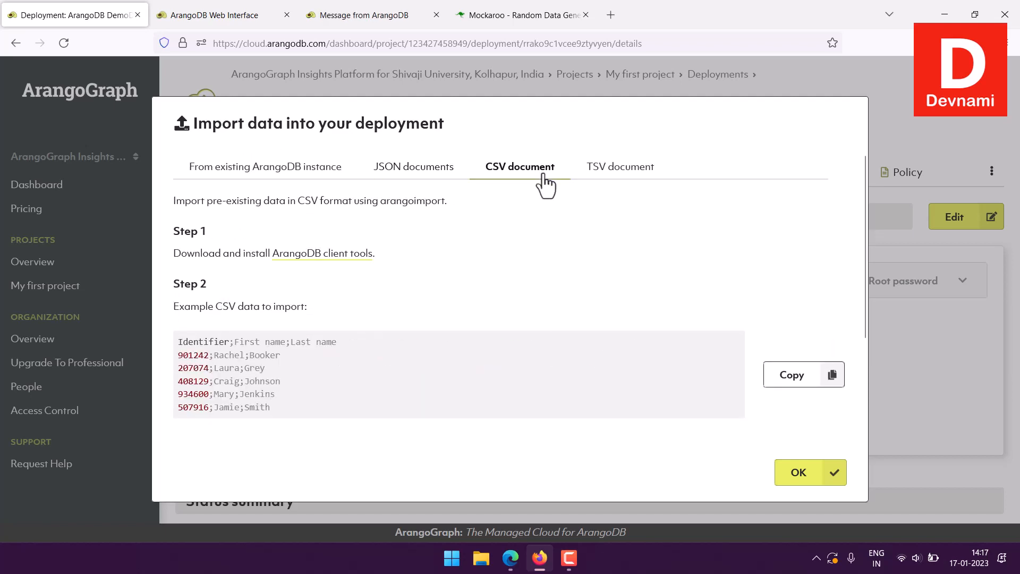
Step: Examine the example CSV data with its identifier, first name and last name columns in the import instructions
left_click_drag(209, 342, 254, 361)
left_click(285, 403)
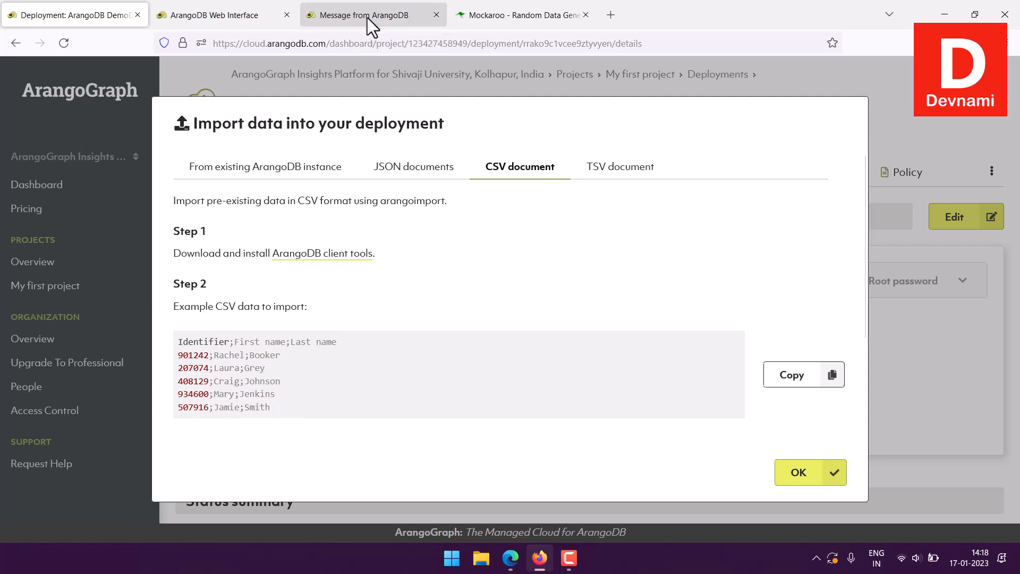
left_click_drag(205, 308, 314, 310)
left_click(314, 310)
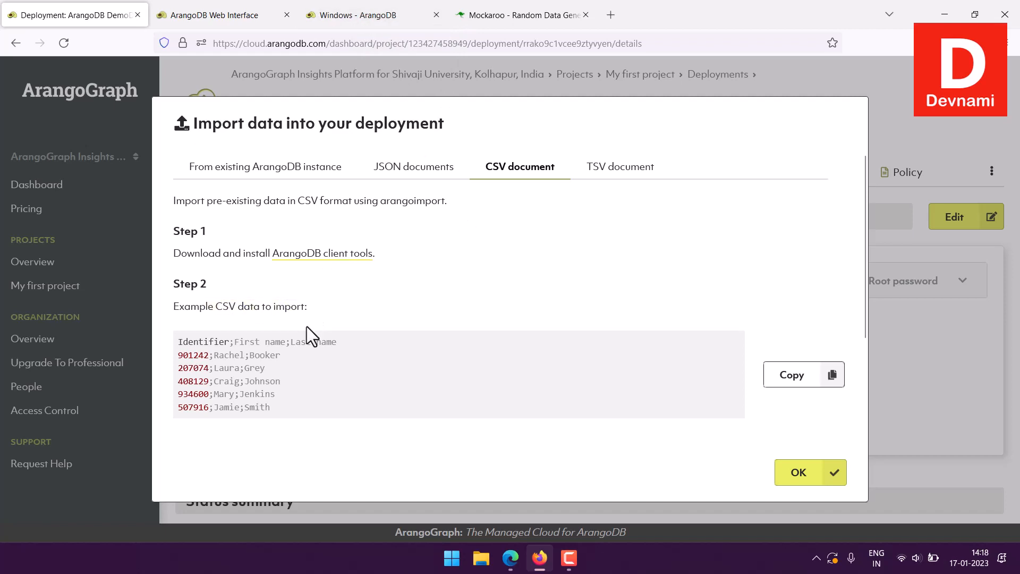
left_click_drag(199, 355, 288, 409)
left_click(289, 408)
Step: Review the import instructions and example data for TSV documents, and close the import dialog
left_click(610, 167)
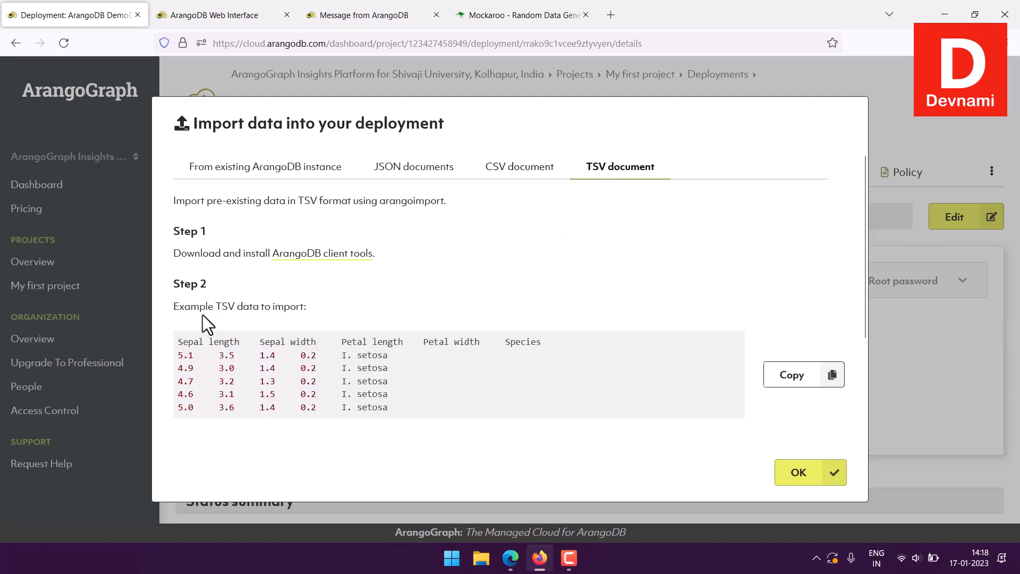
left_click_drag(179, 342, 401, 412)
left_click(400, 412)
left_click_drag(200, 306, 307, 307)
left_click(375, 294)
left_click(815, 479)
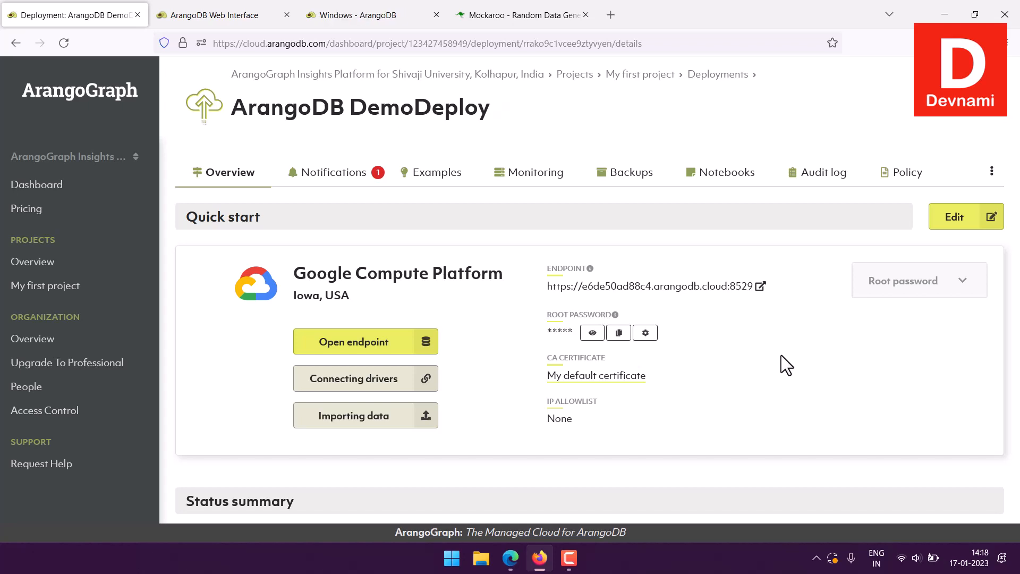
Step: Close the Windows download page and switch to the ArangoDB web interface's login page
left_click(224, 17)
left_click(425, 25)
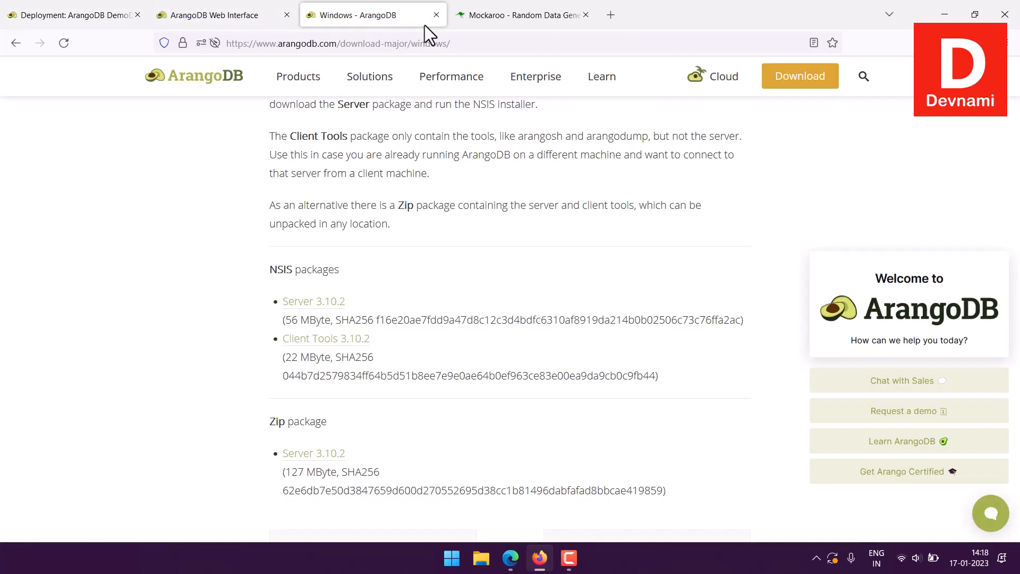
left_click(437, 15)
left_click(224, 25)
Step: Log in to the ArangoDB web interface as root, pasting the account password
left_click(463, 296)
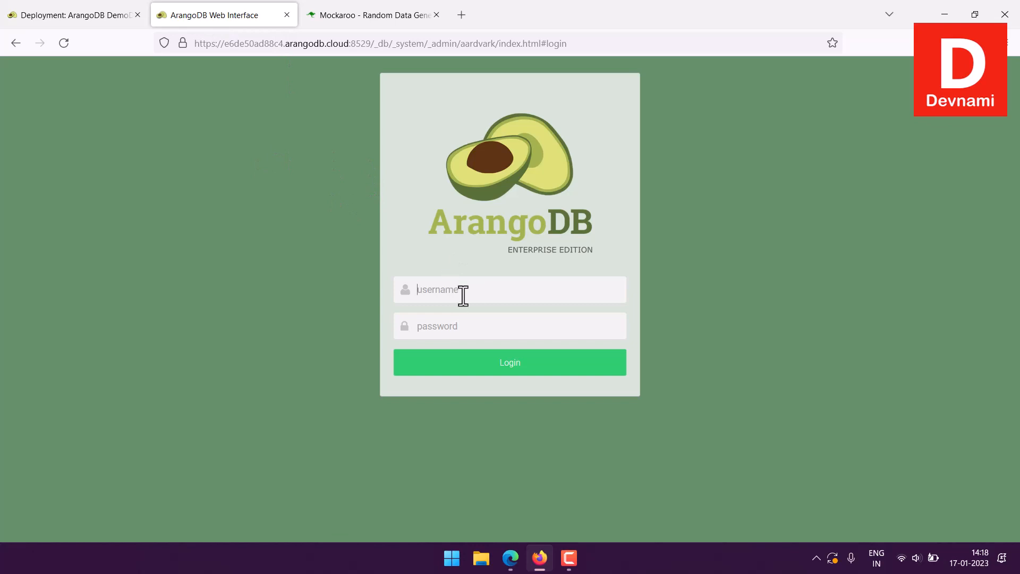
type("root")
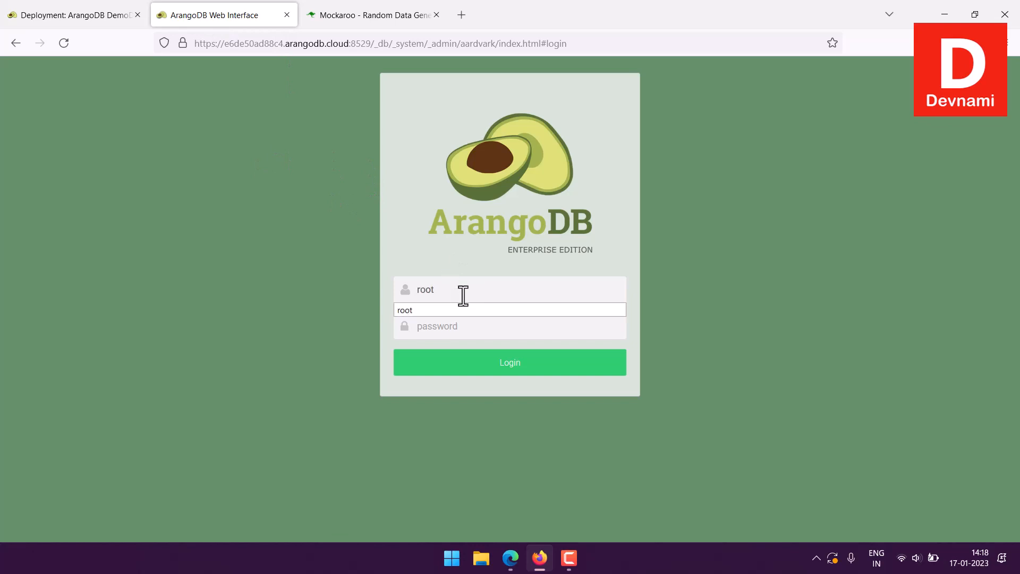
key("Tab")
key("ctrl+v")
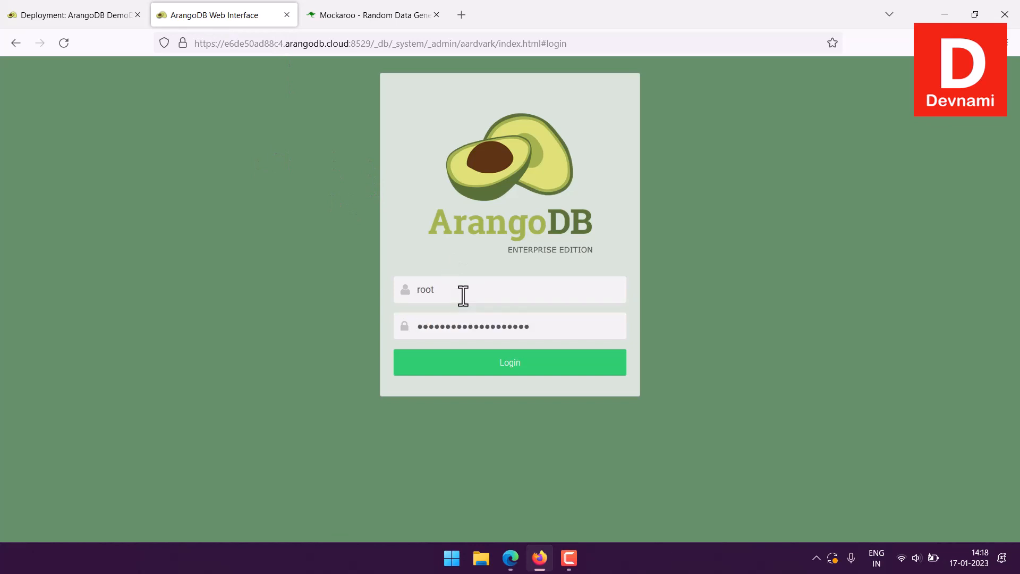
left_click(432, 367)
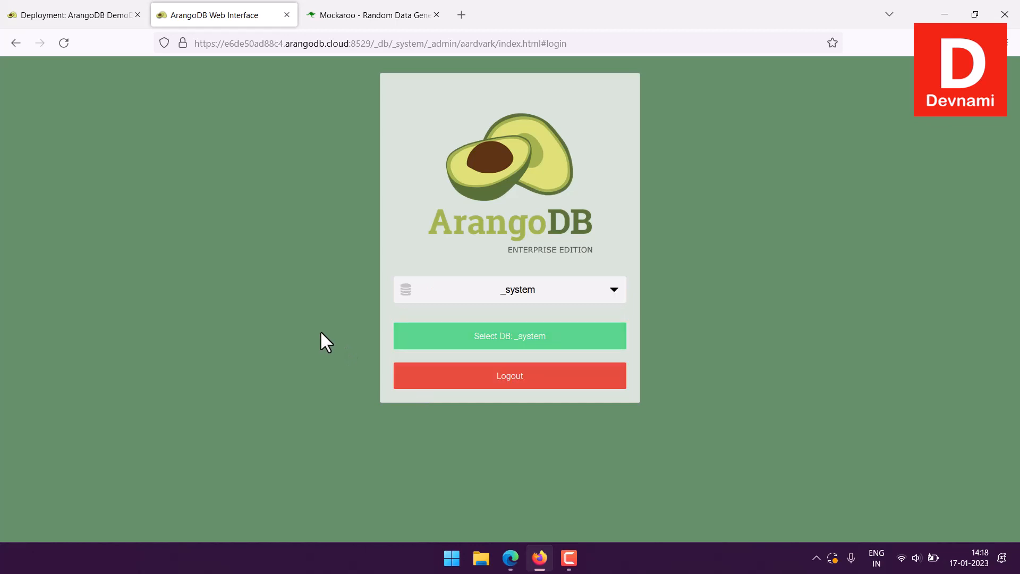
Step: Select the DevnamiDemo database and enter it
left_click(496, 298)
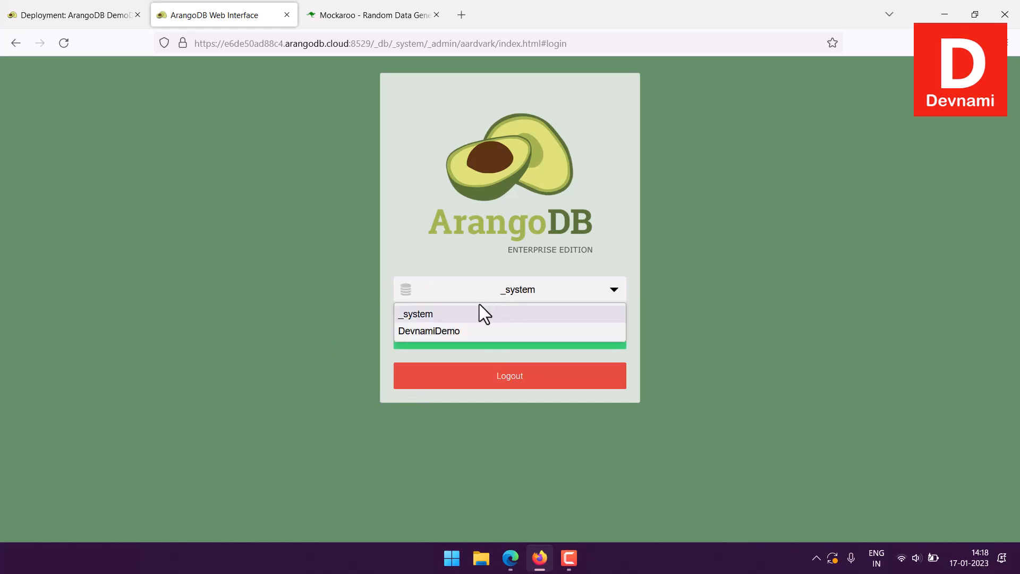
left_click(435, 332)
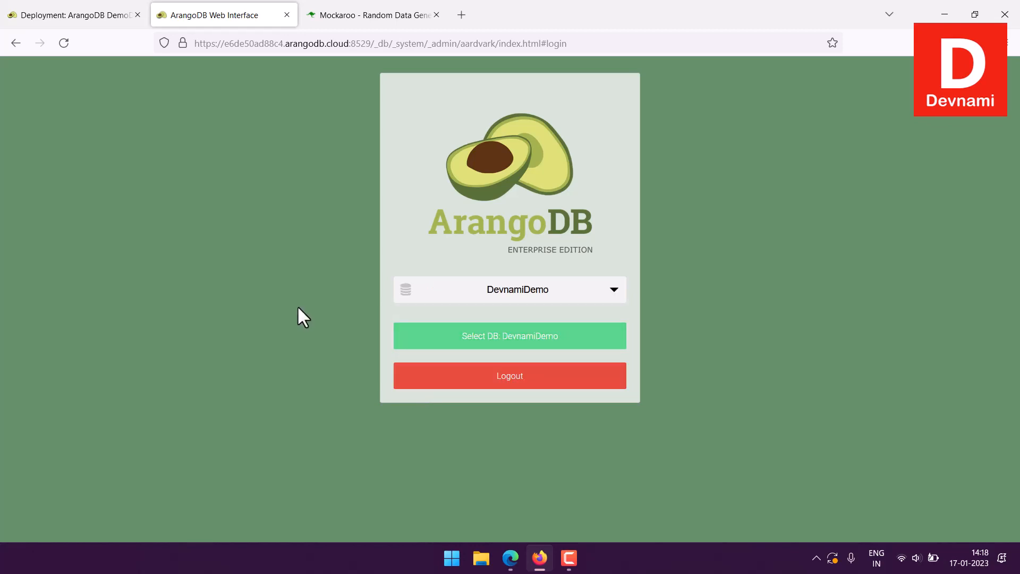
left_click(487, 338)
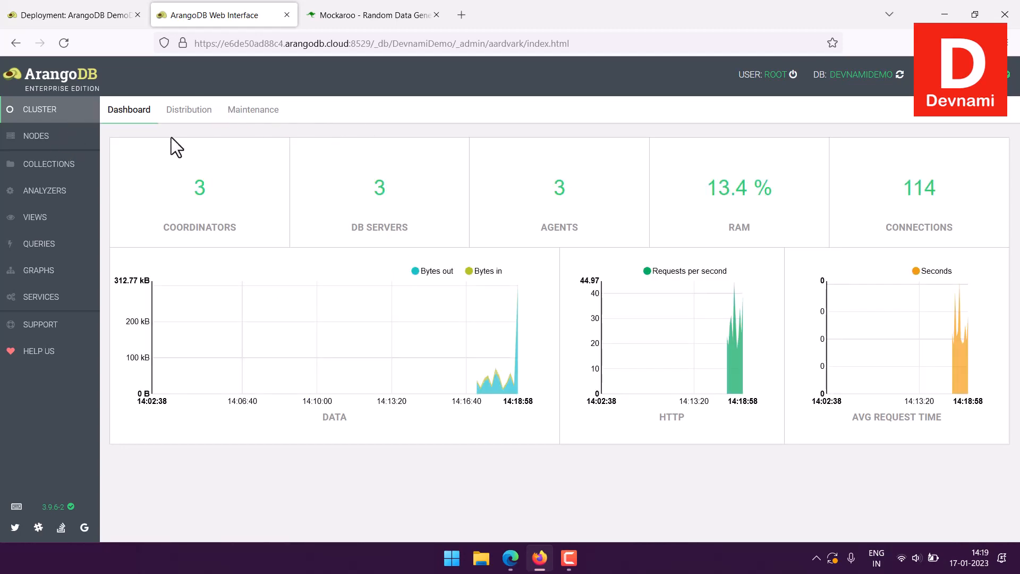
Step: Create a new document collection named StoreDB in the DevnamiDemo database
left_click(6, 165)
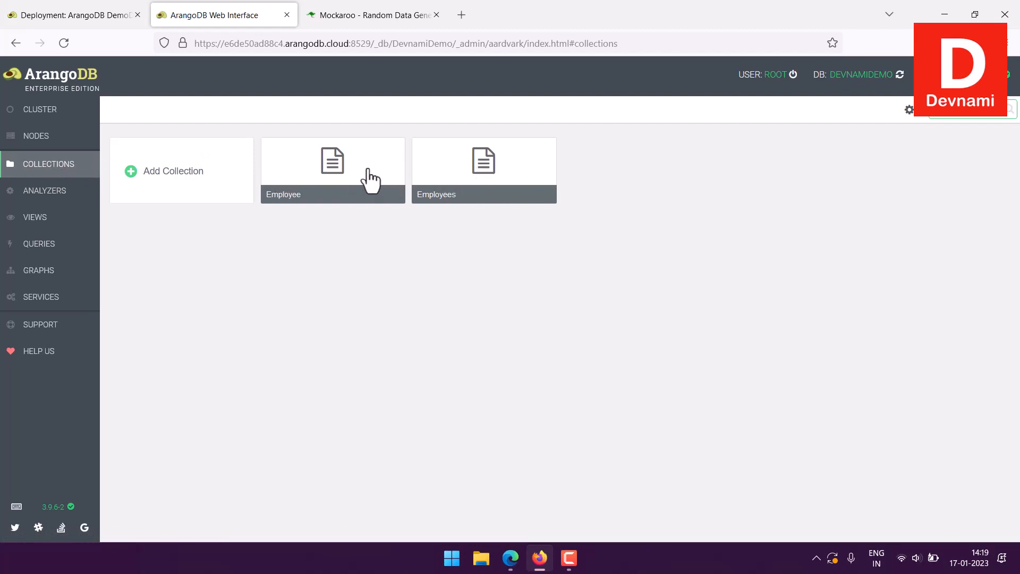
left_click(174, 174)
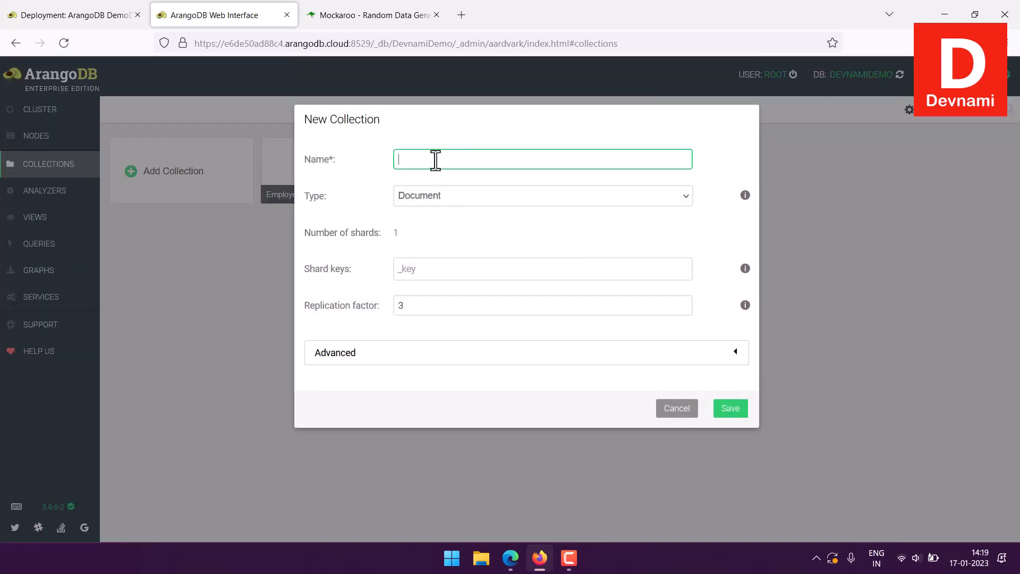
type("StoreDB")
left_click(731, 409)
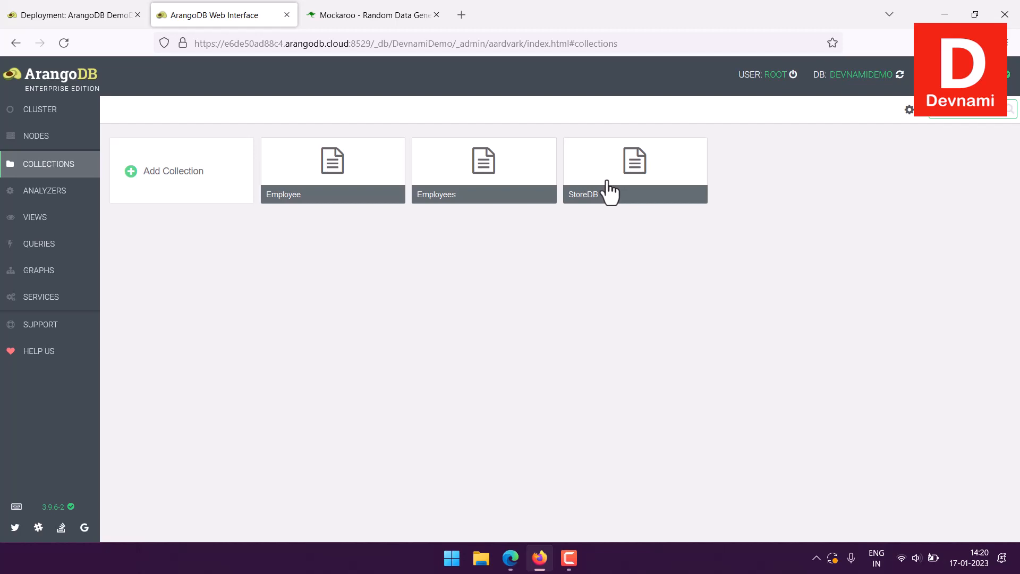
Step: Import the file orders.json from the JSON folder into the StoreDB collection
left_click(596, 181)
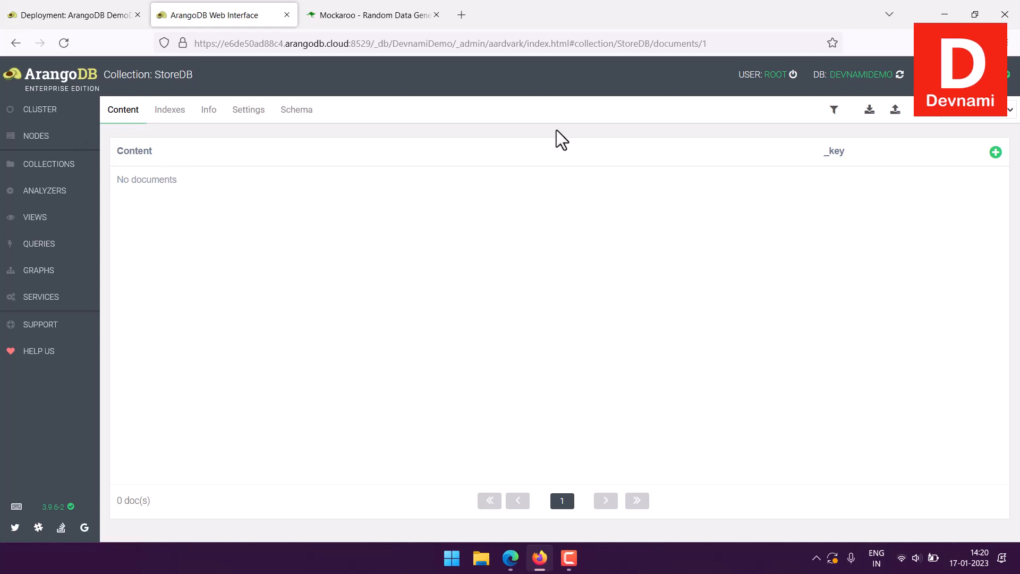
left_click(895, 110)
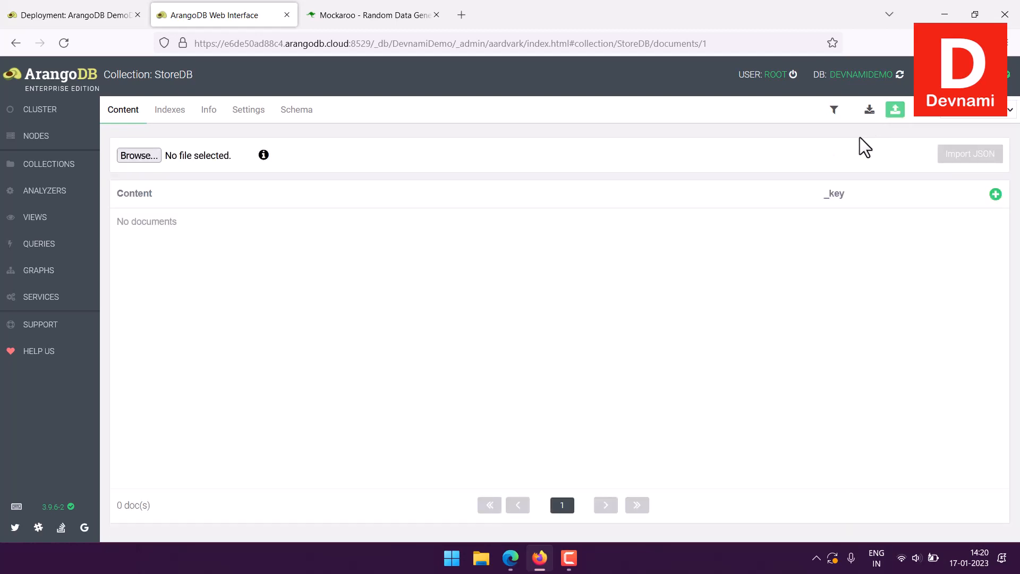
left_click(139, 155)
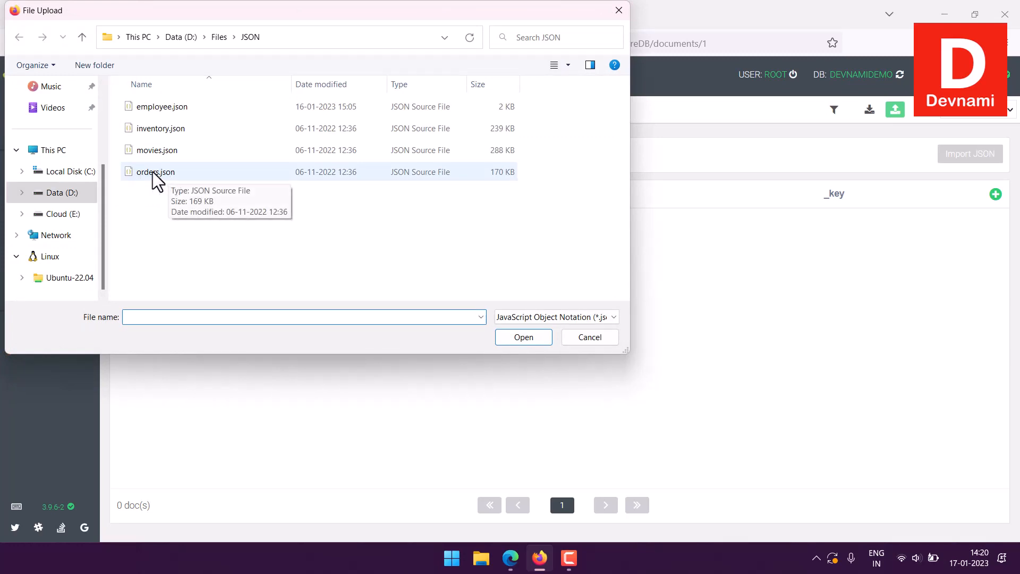
left_click(153, 172)
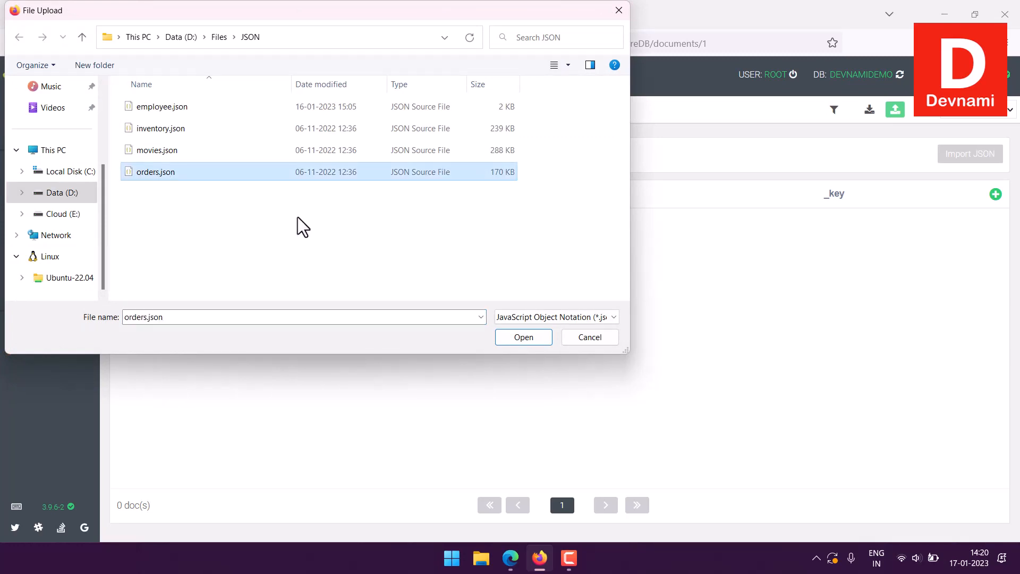
left_click(541, 335)
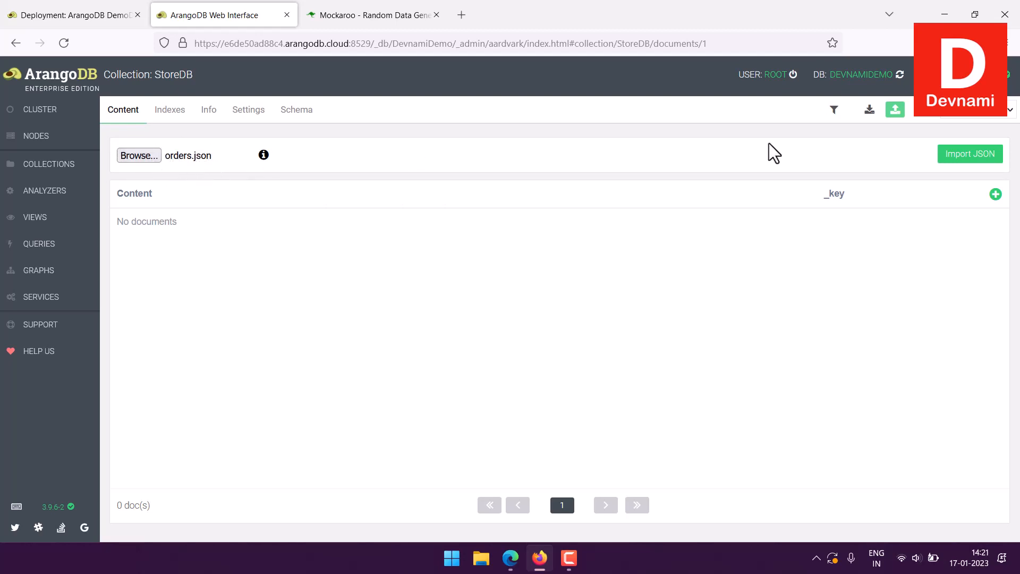
left_click(967, 157)
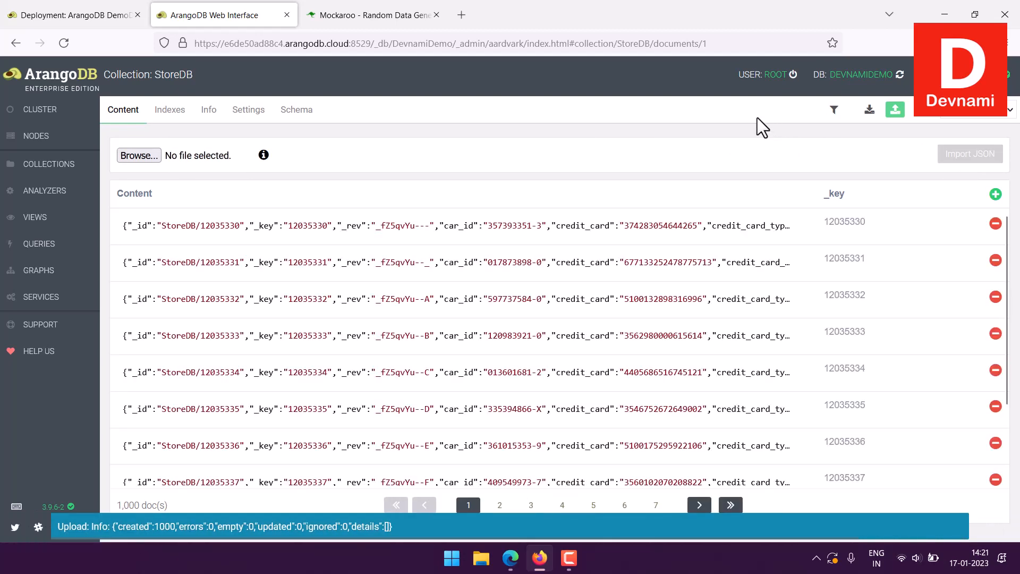
Step: Look through the first page of imported documents in the StoreDB collection
scroll(767, 223, "down", 1)
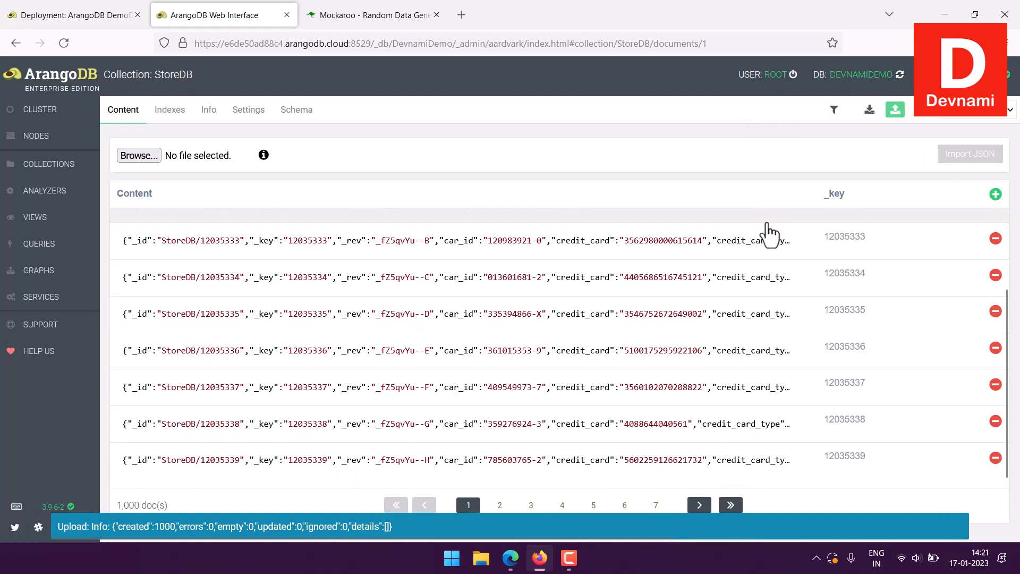
scroll(763, 227, "down", 2)
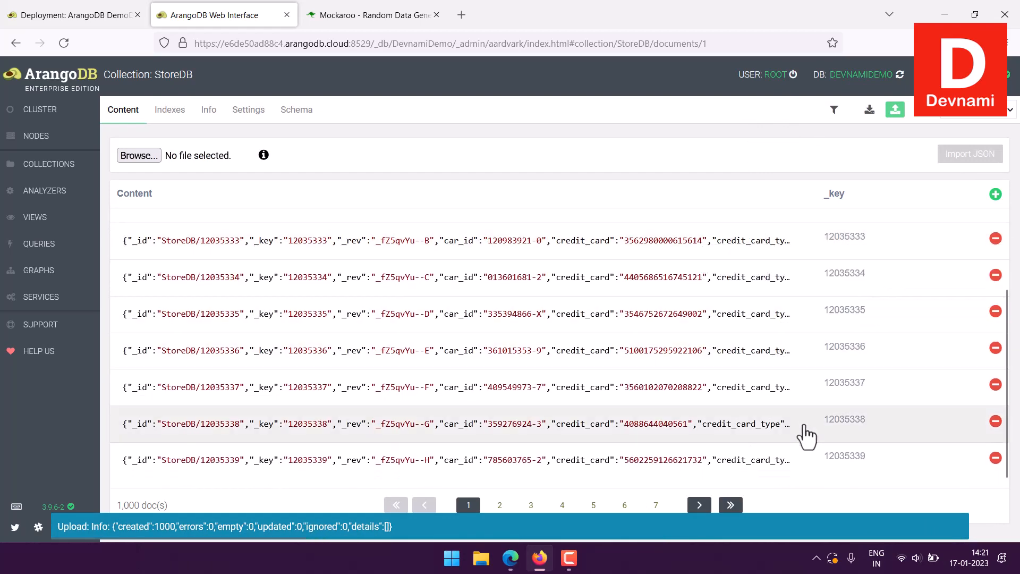
scroll(706, 312, "up", 3)
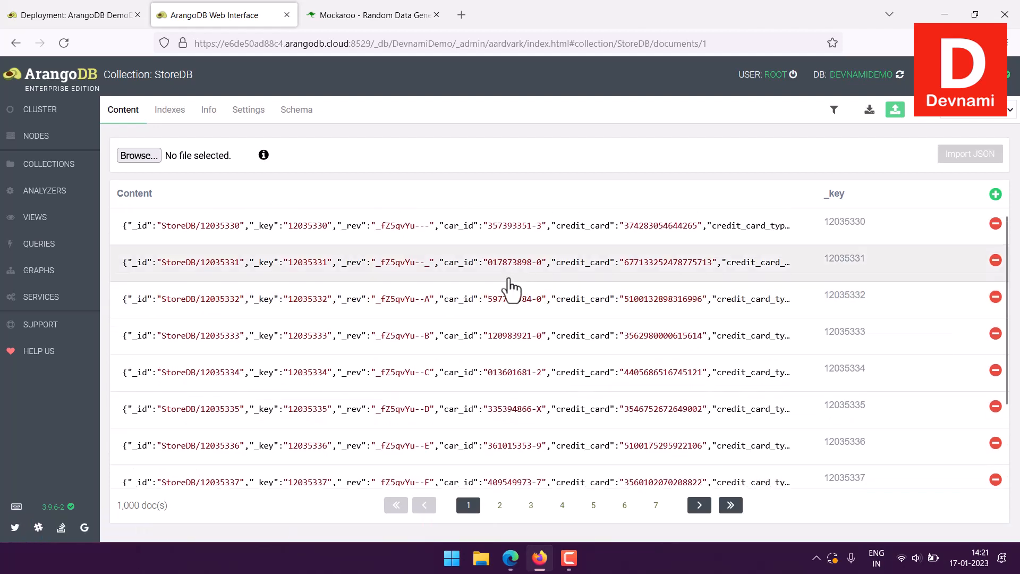
Step: Examine the fields of the first four StoreDB documents one by one, returning to the collection's list after each
left_click(196, 229)
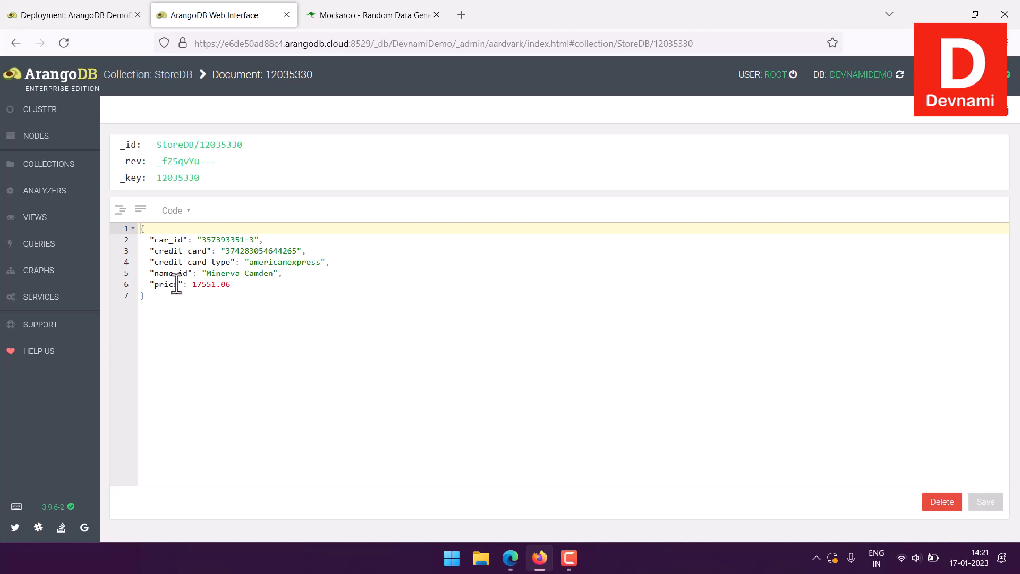
left_click(166, 75)
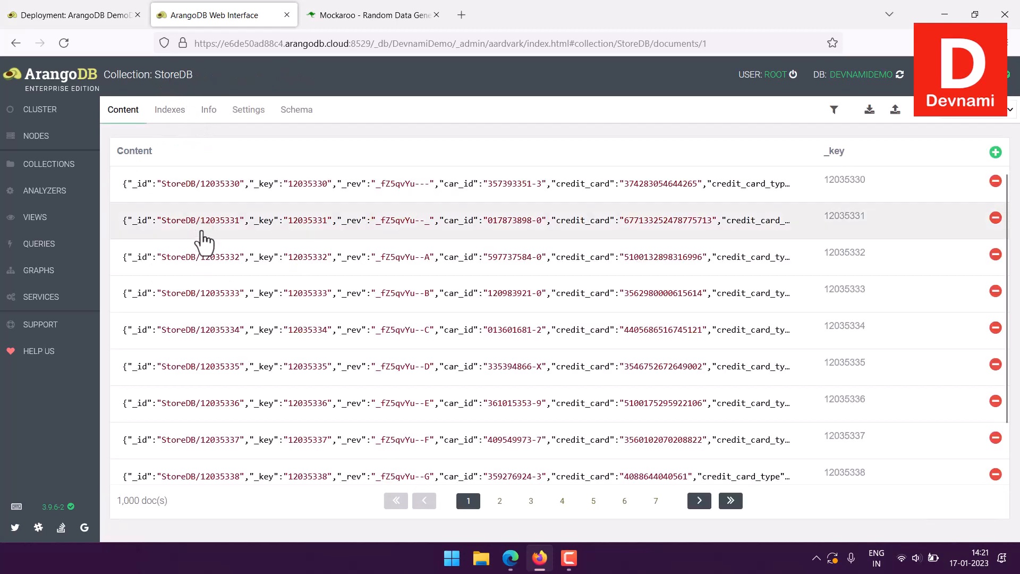
left_click(200, 240)
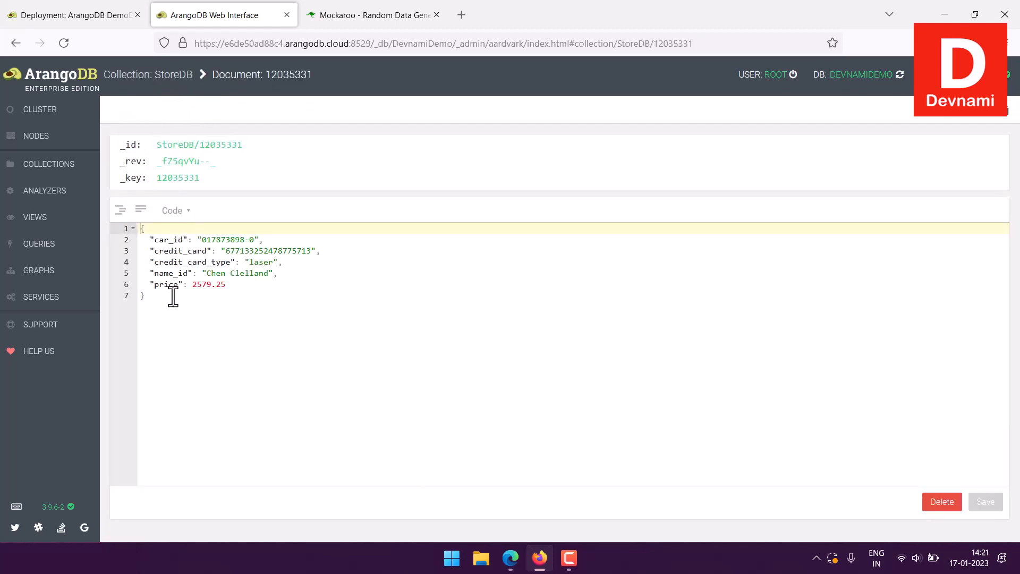
left_click(177, 75)
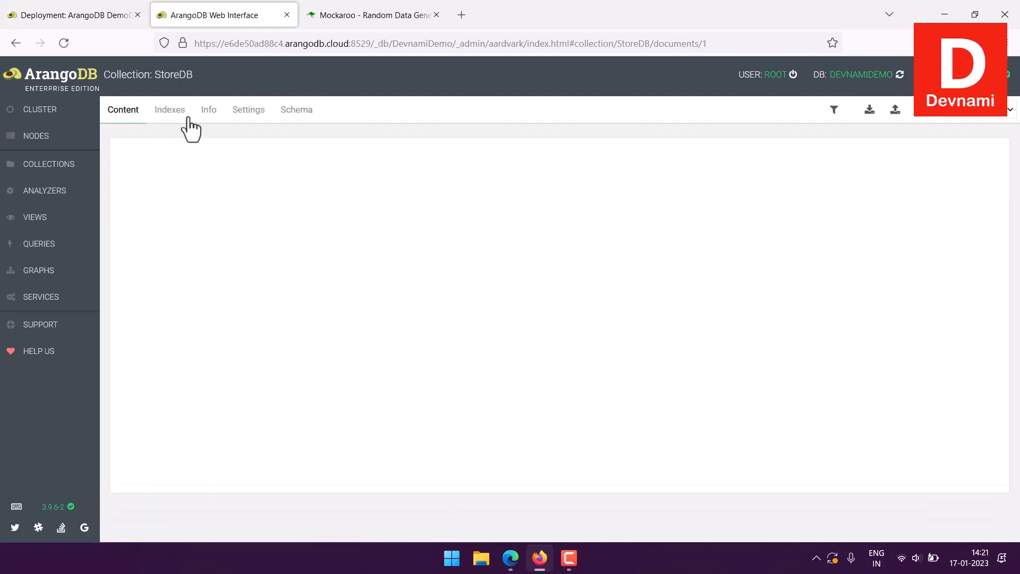
left_click(195, 254)
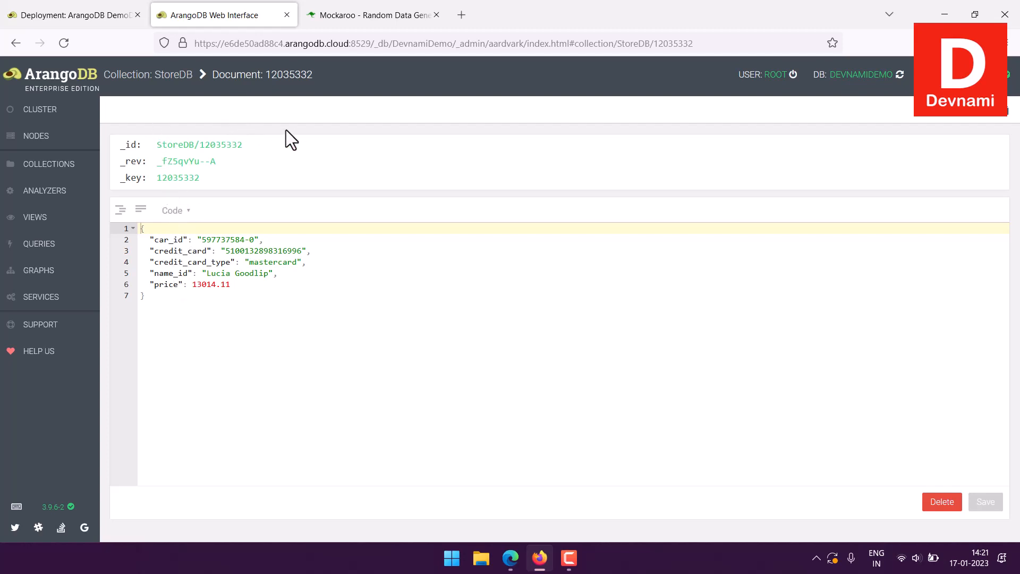
left_click(183, 76)
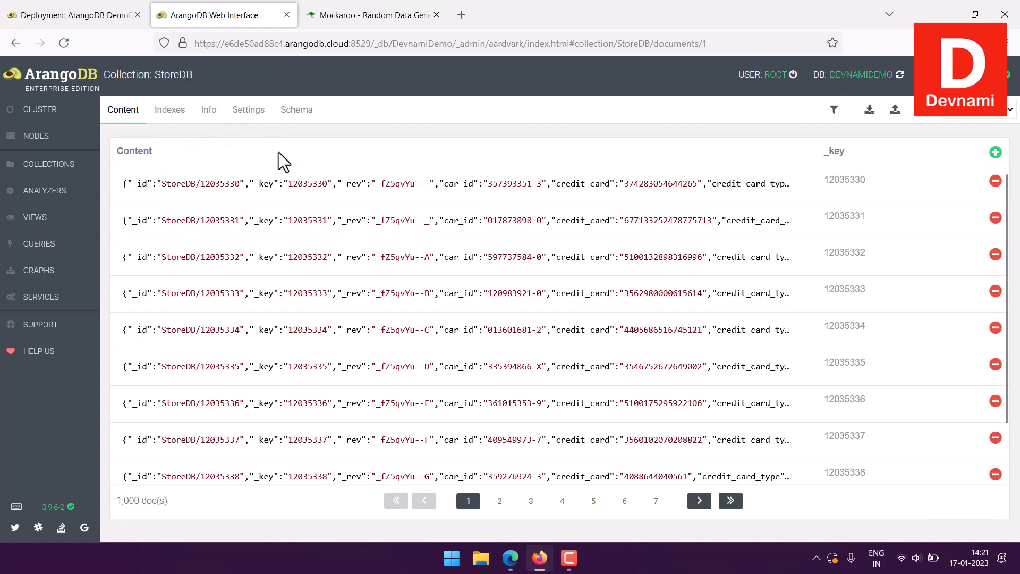
left_click(213, 296)
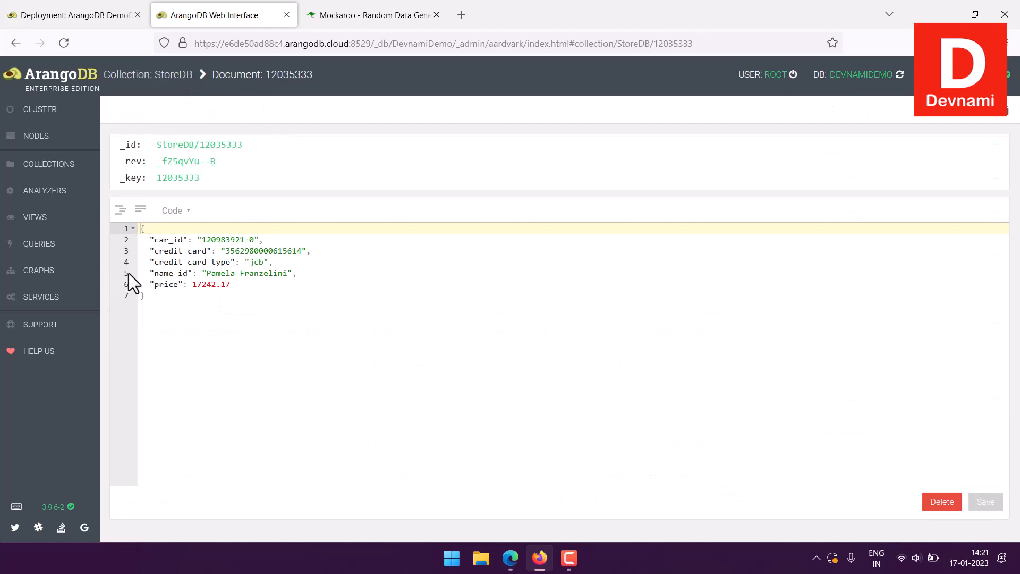
left_click(169, 74)
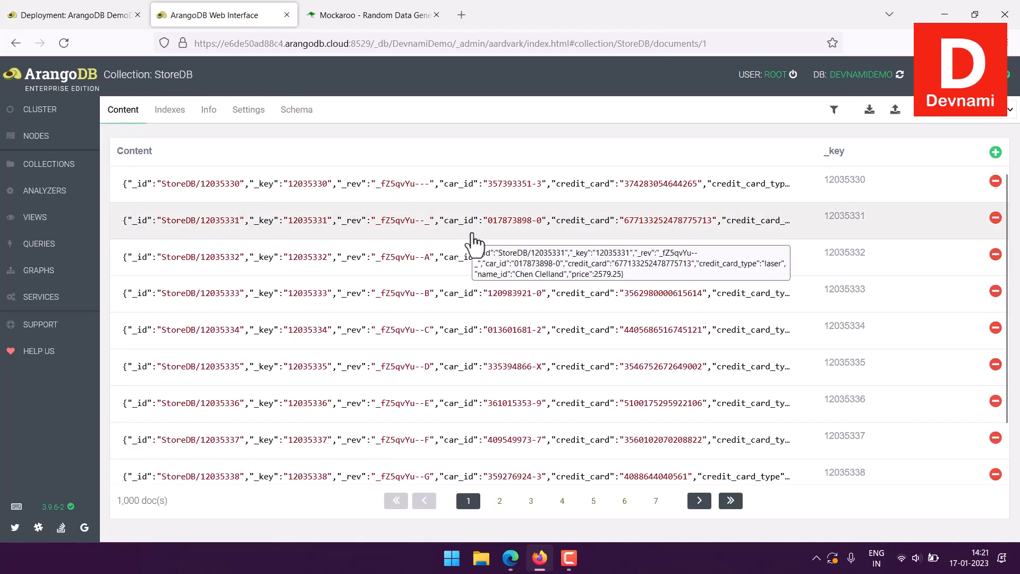
Step: Check the total number of documents shown below the StoreDB document list
scroll(474, 244, "down", 2)
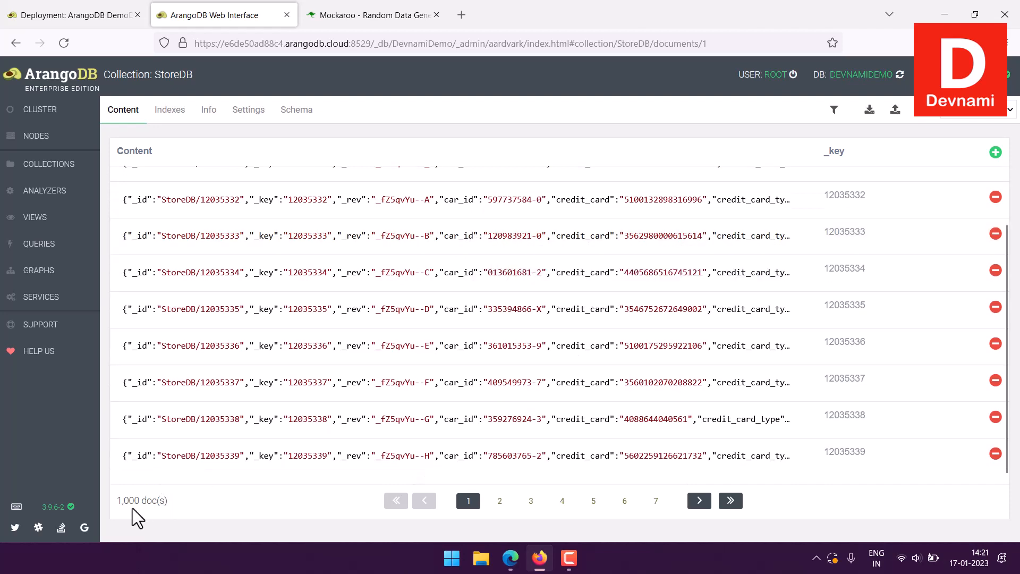
mouse_move(175, 500)
left_mouse_down()
mouse_move(121, 501)
mouse_move(171, 503)
left_mouse_up()
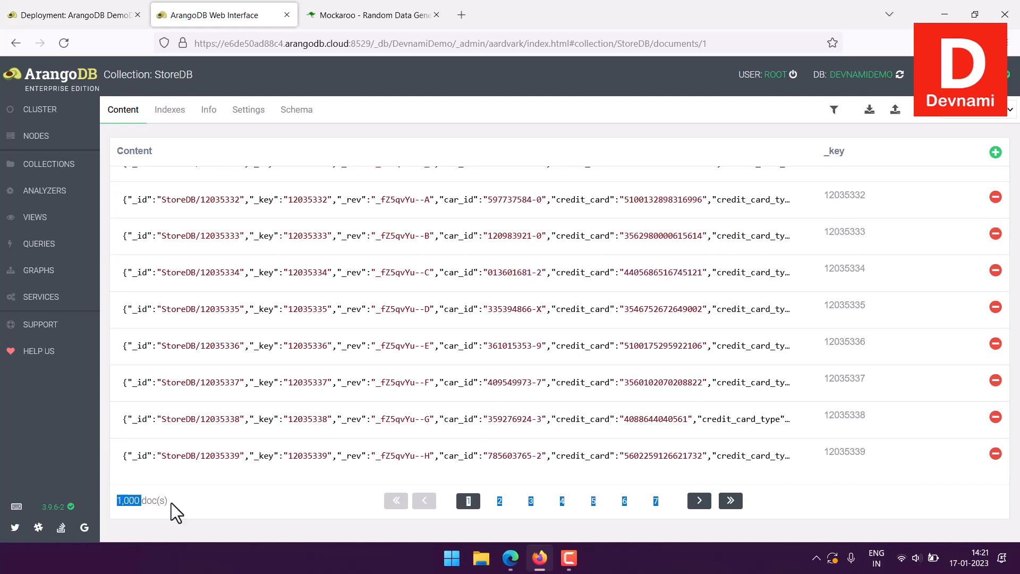
left_click(173, 507)
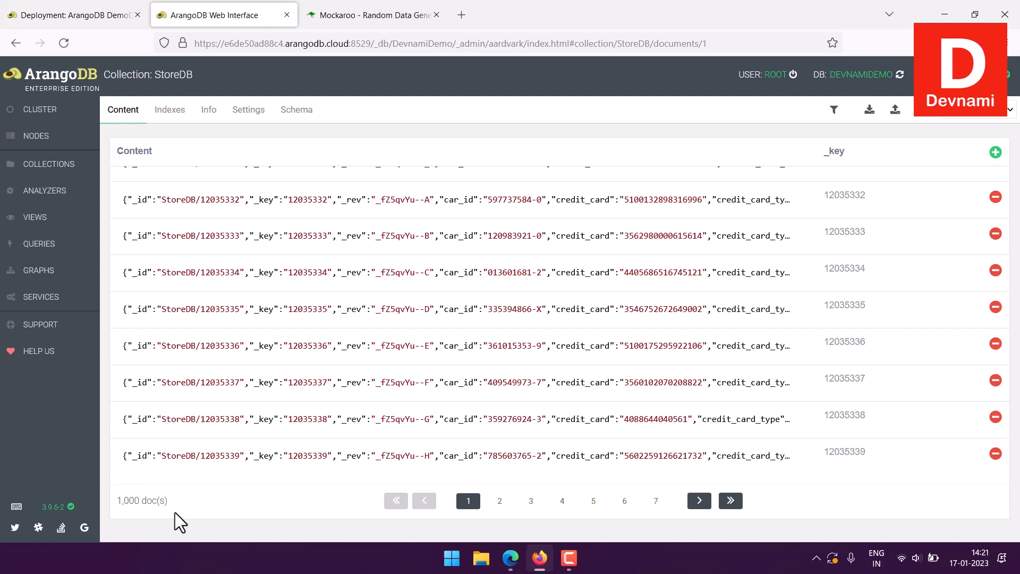
Step: Write and execute the AQL query "For doc IN StoreDB RETURN doc" in a blank query editor
scroll(277, 324, "up", 2)
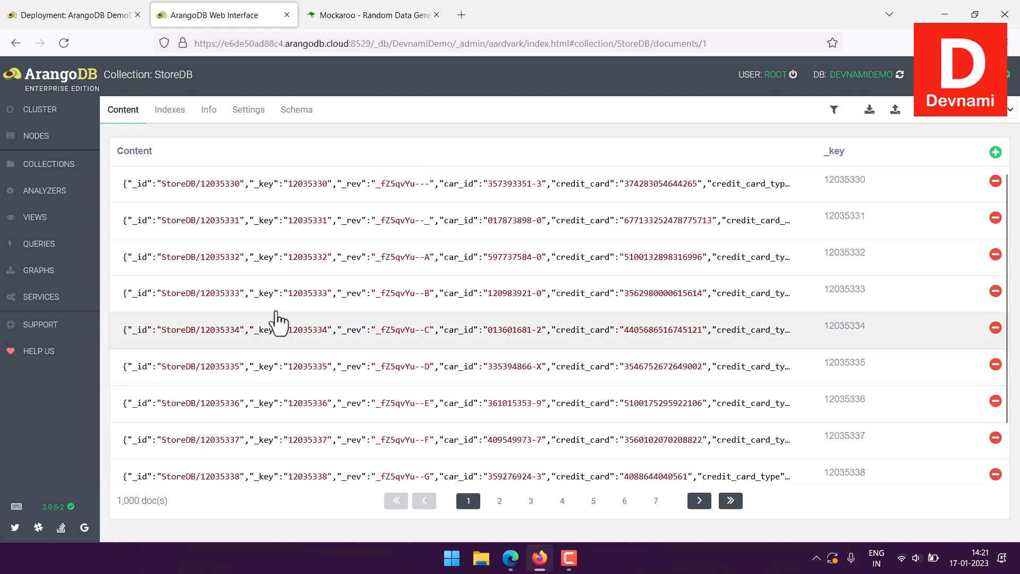
left_click(39, 246)
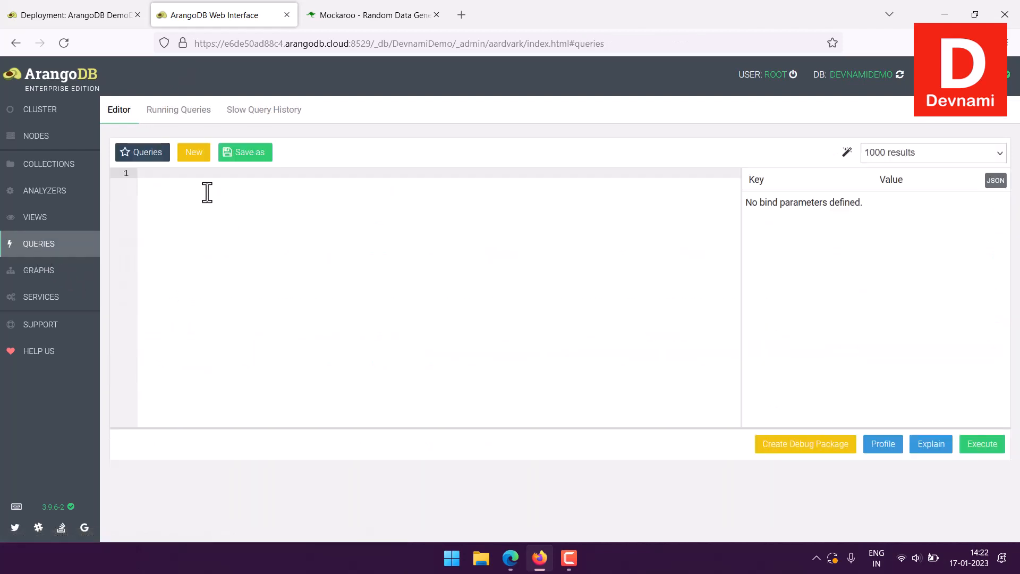
type("For doc IN StoreDB")
key("Return")
type("RETURN doc")
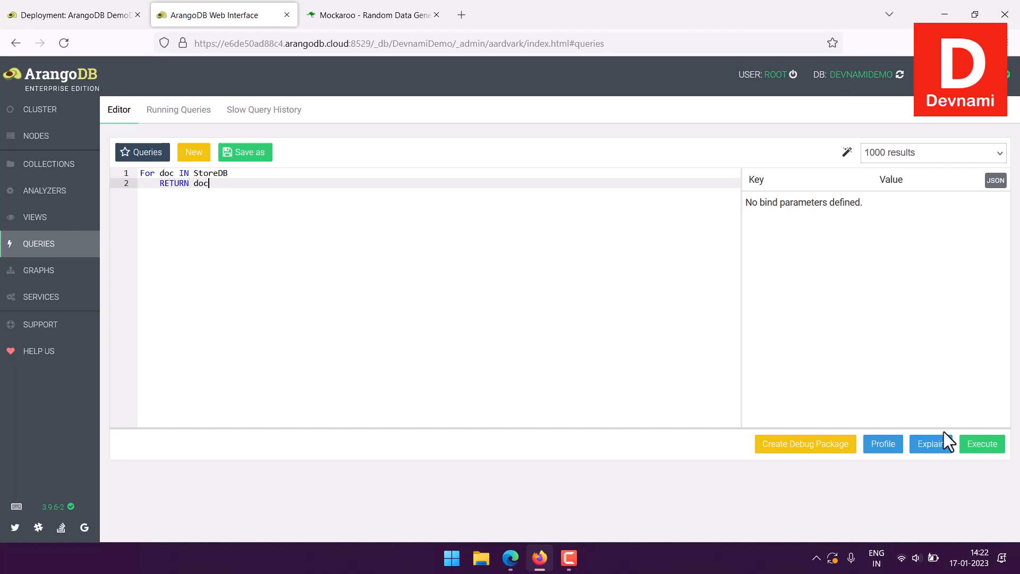
left_click(983, 446)
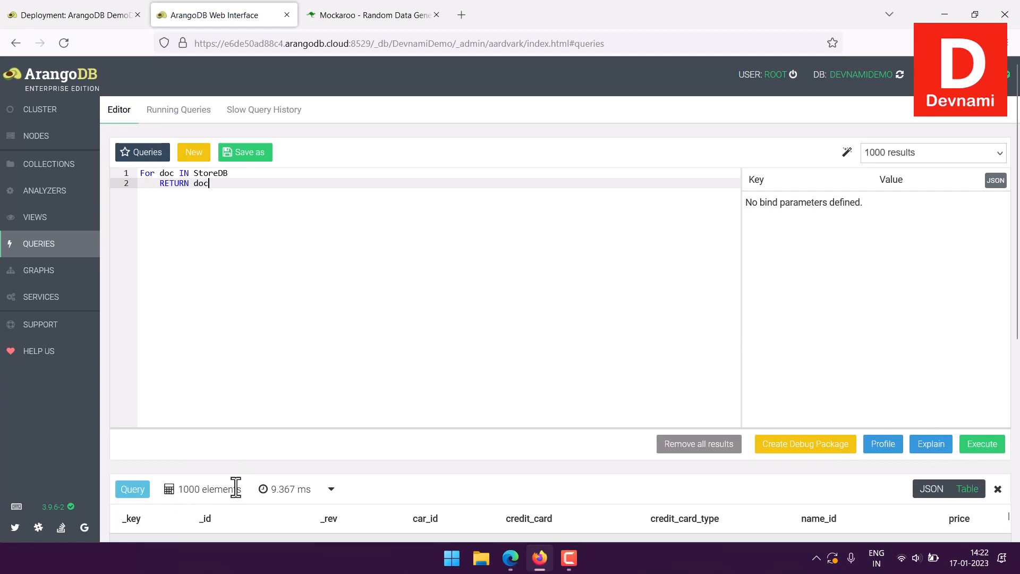
Step: Look through the query's result table of StoreDB documents and return to the query editor
scroll(1015, 412, "down", 4)
scroll(1015, 412, "down", 2)
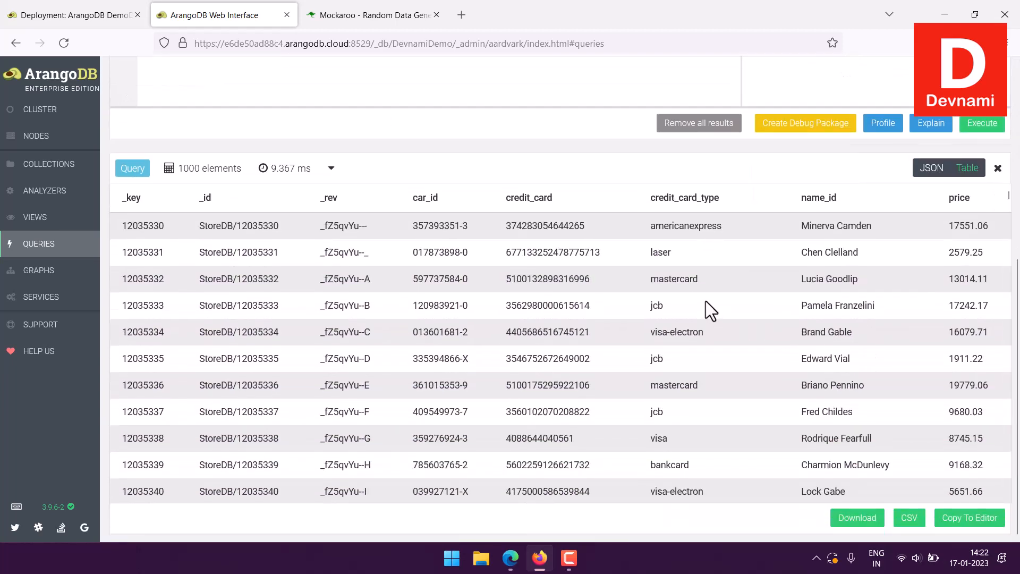
scroll(610, 254, "down", 4)
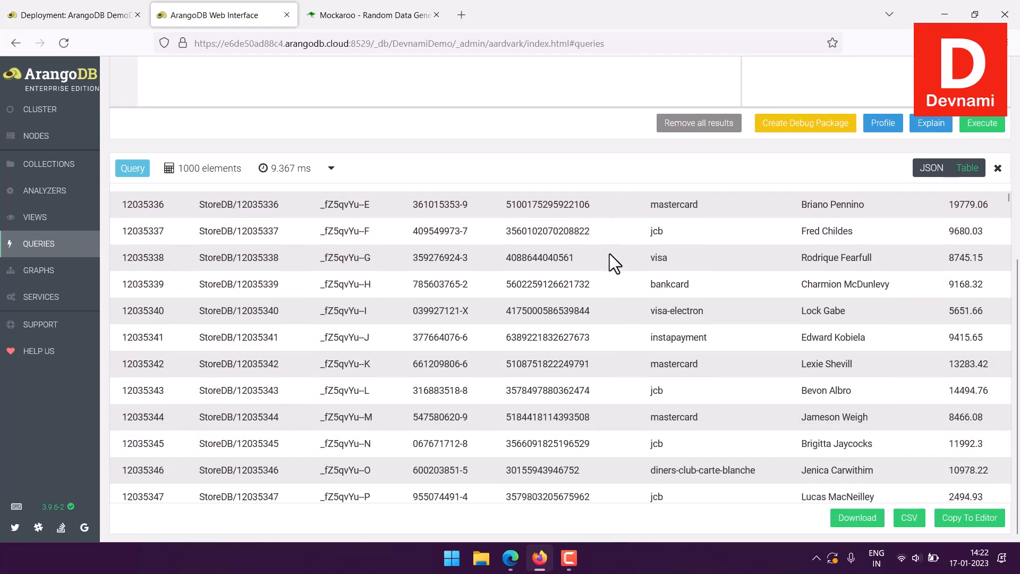
scroll(610, 254, "up", 4)
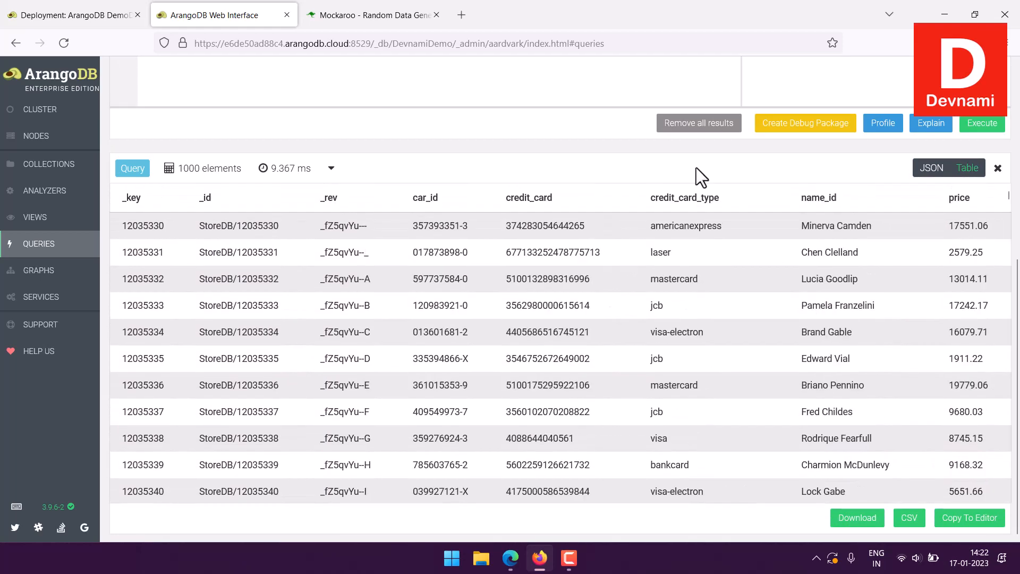
scroll(653, 157, "up", 6)
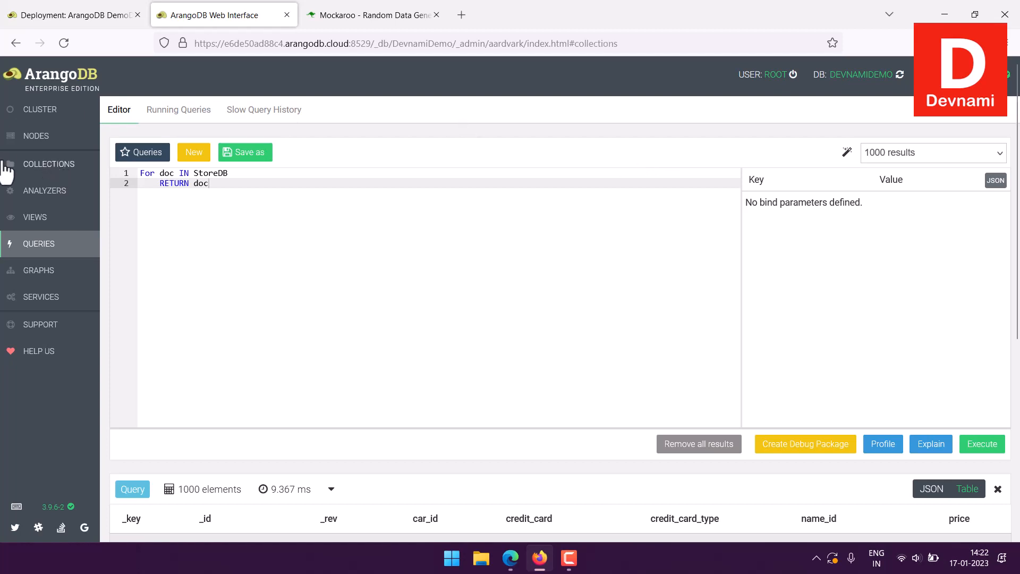
Step: Download the whole StoreDB collection as a JSON file without setting a filter
left_click(32, 166)
left_click(602, 166)
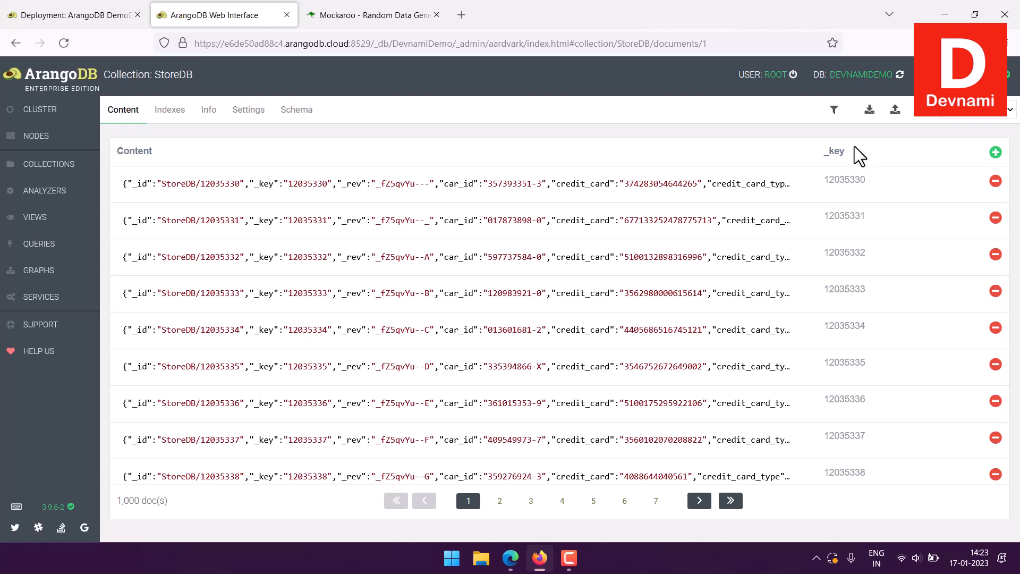
left_click(869, 113)
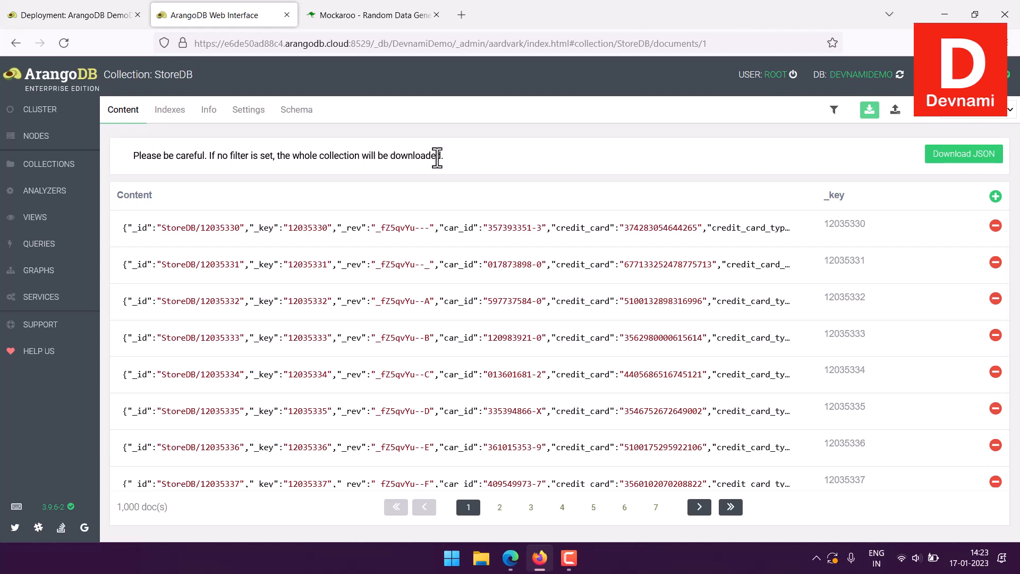
left_click(948, 156)
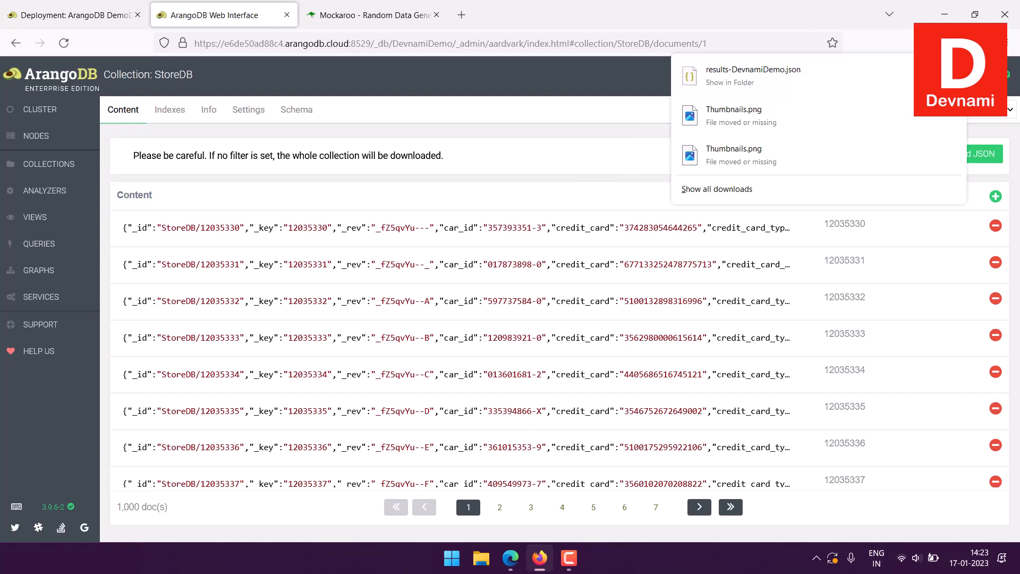
Step: Show the downloaded results-DevnamiDemo.json in its folder and rename it resultsStoreDB.json
left_click(952, 76)
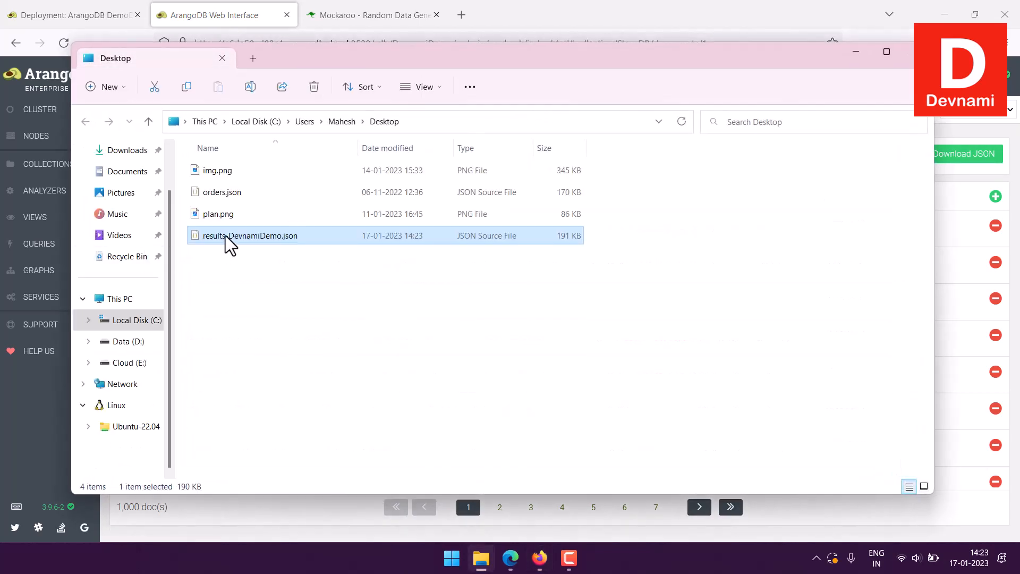
right_click(225, 234)
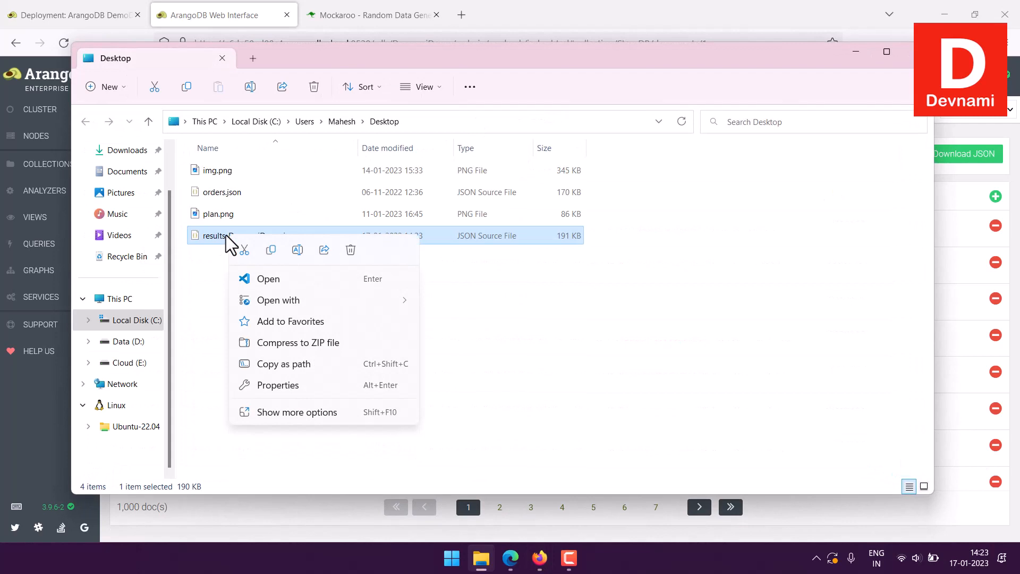
left_click(297, 250)
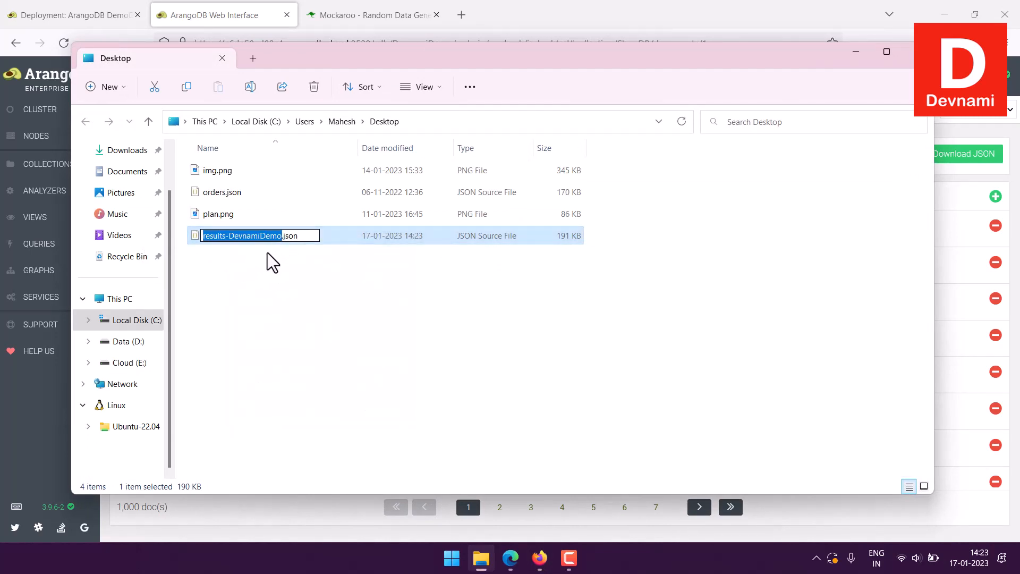
type("results")
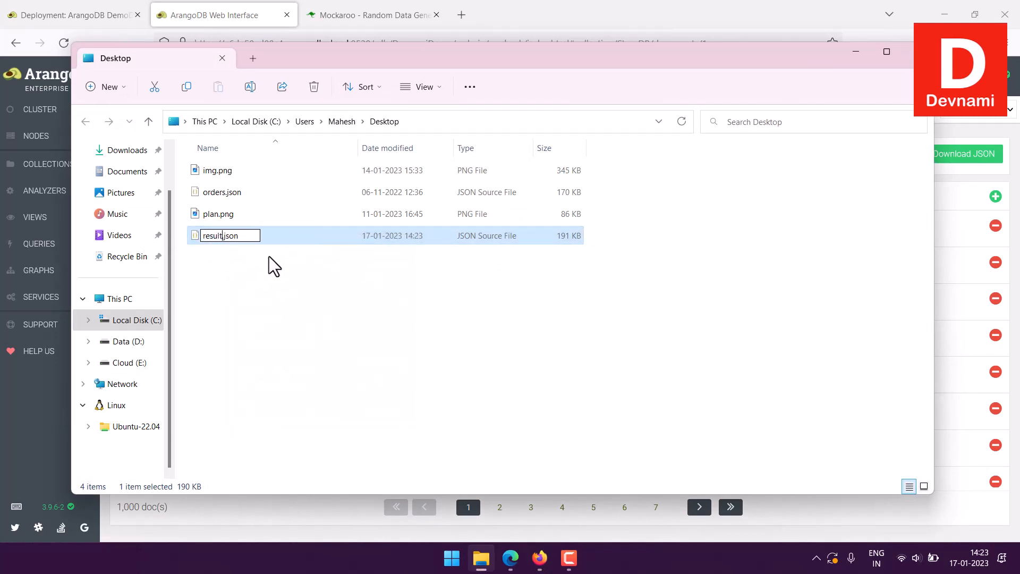
type("StoreDB")
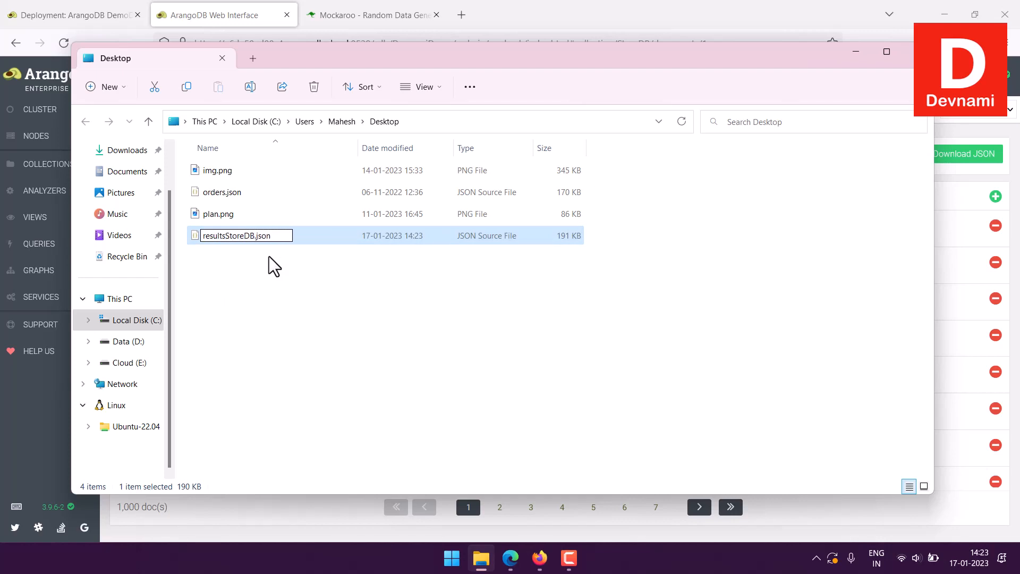
key("Return")
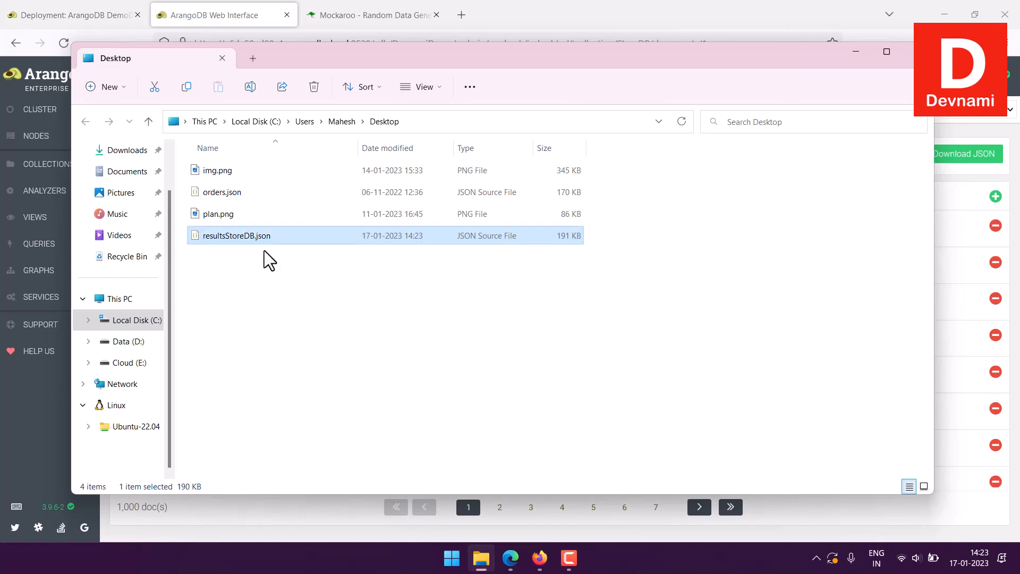
Step: Open resultsStoreDB.json in Visual Studio Code and bring its window to the front
right_click(261, 238)
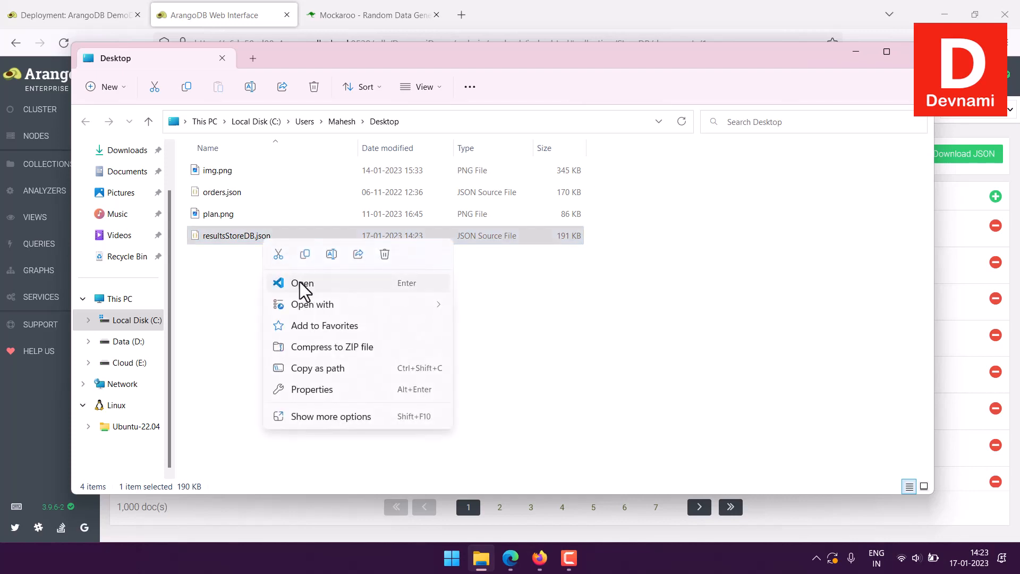
left_click(346, 286)
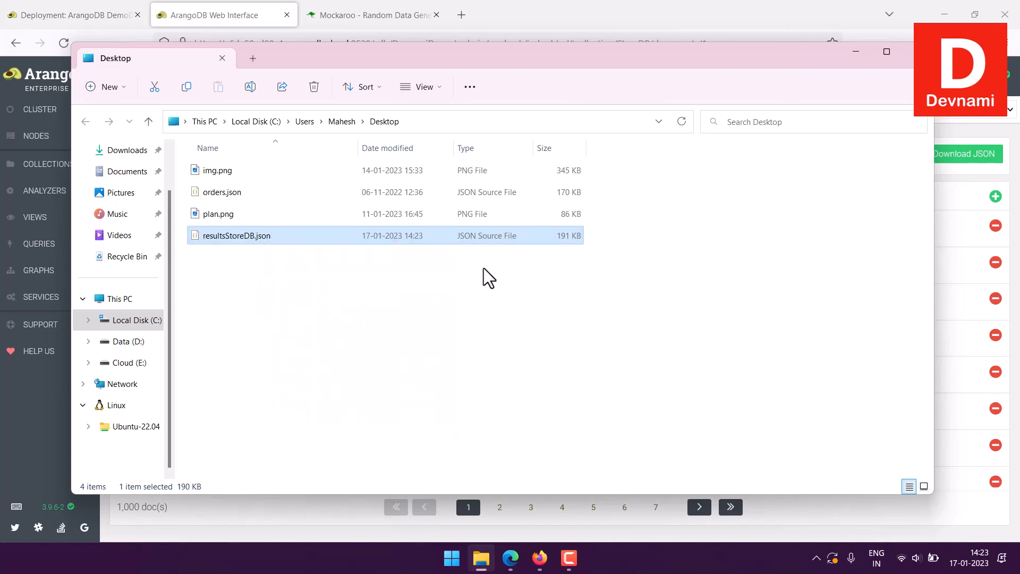
left_click(857, 54)
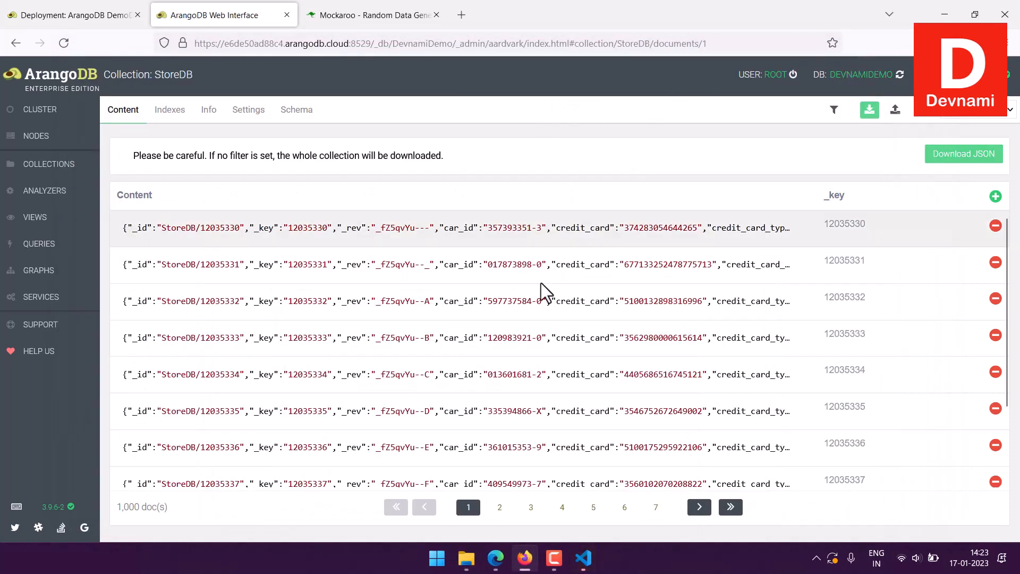
left_click(584, 558)
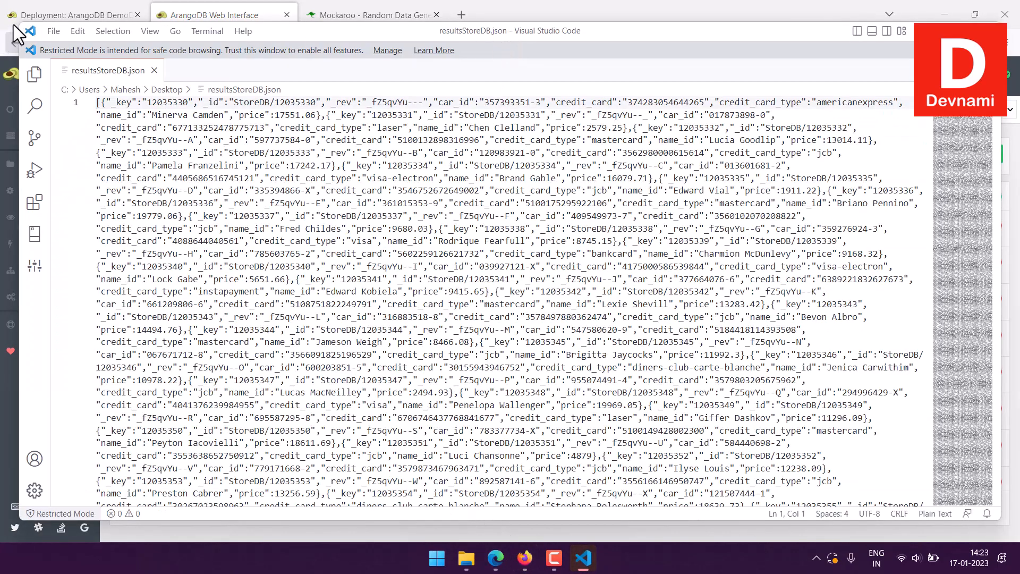
Step: Look over the exported JSON text, then close the file and Visual Studio Code
left_click_drag(26, 24, 195, 121)
left_click(244, 128)
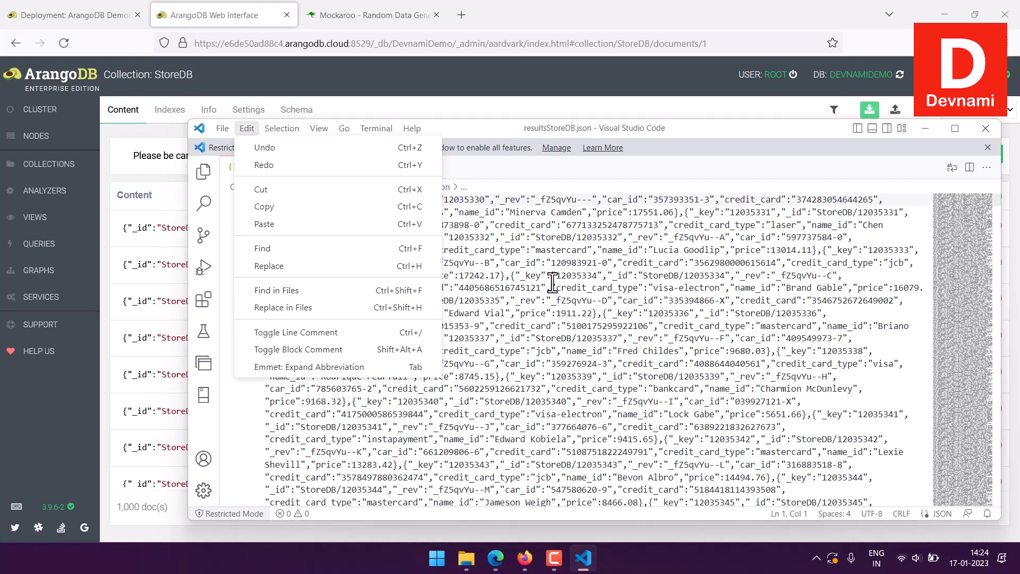
left_click(635, 292)
left_click(635, 292)
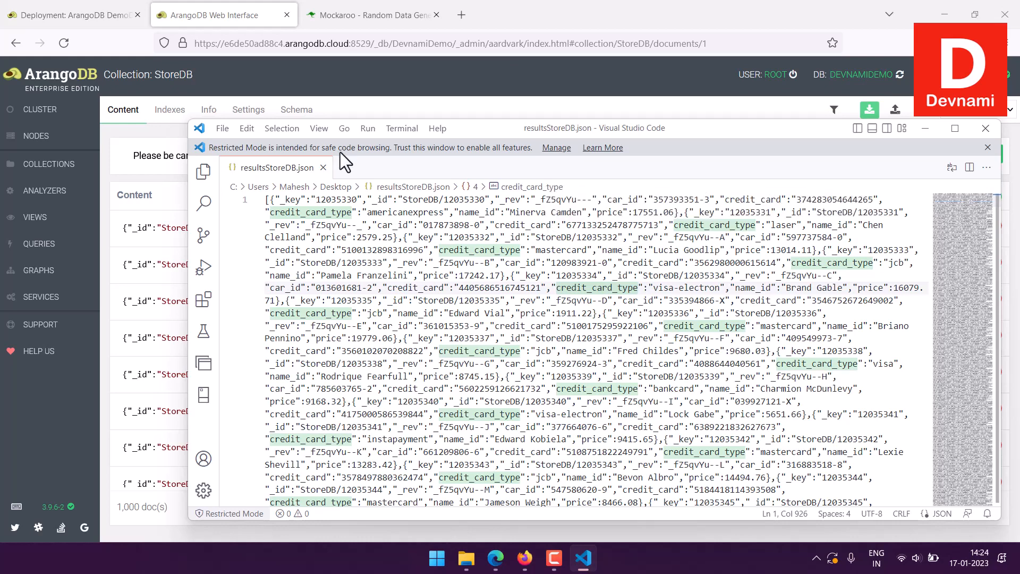
key("ctrl+w")
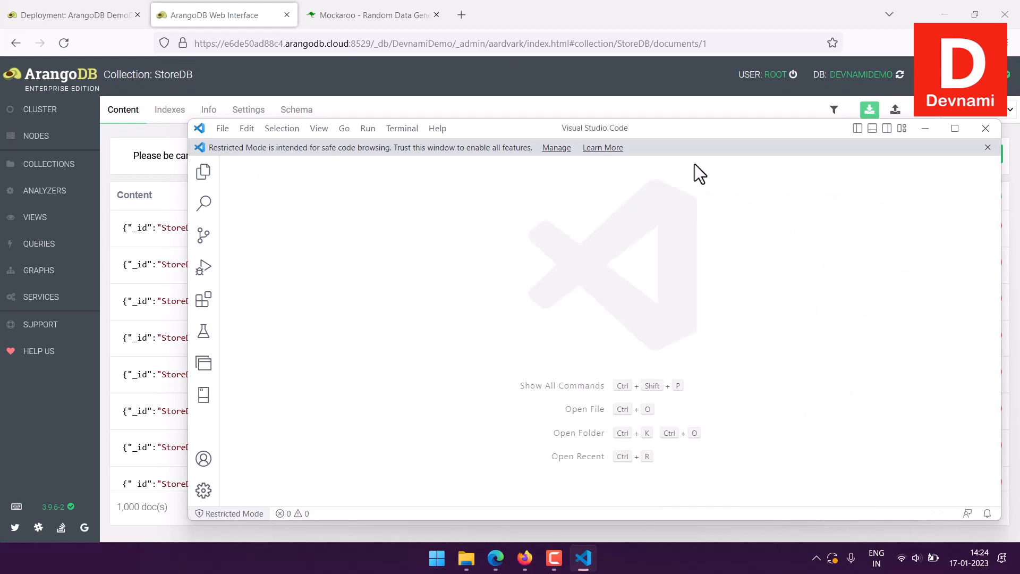
left_click(985, 128)
Step: Open resultsStoreDB.json from the Desktop folder with EditPad Lite, just this once
left_click(481, 557)
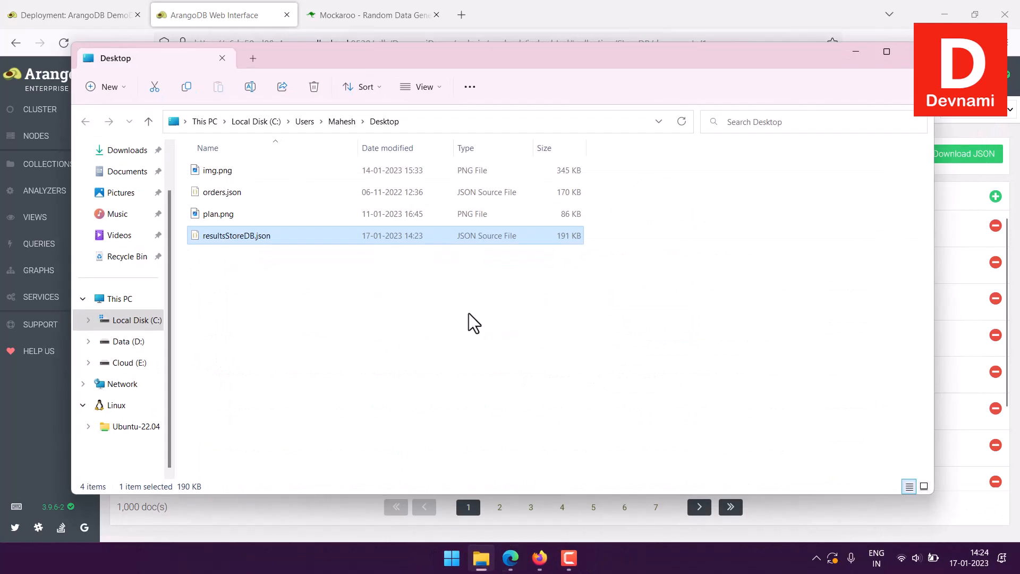
right_click(261, 234)
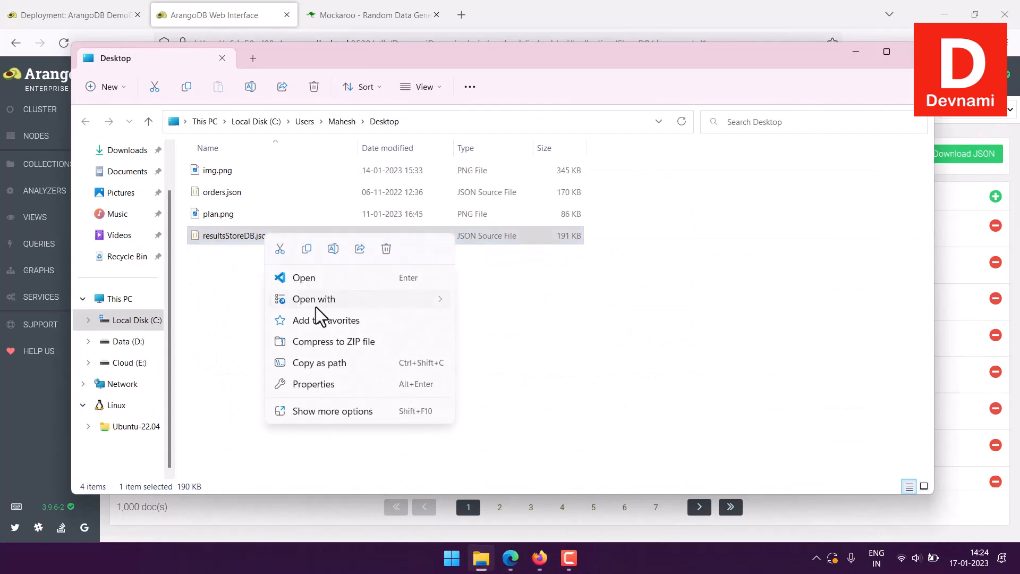
mouse_move(316, 305)
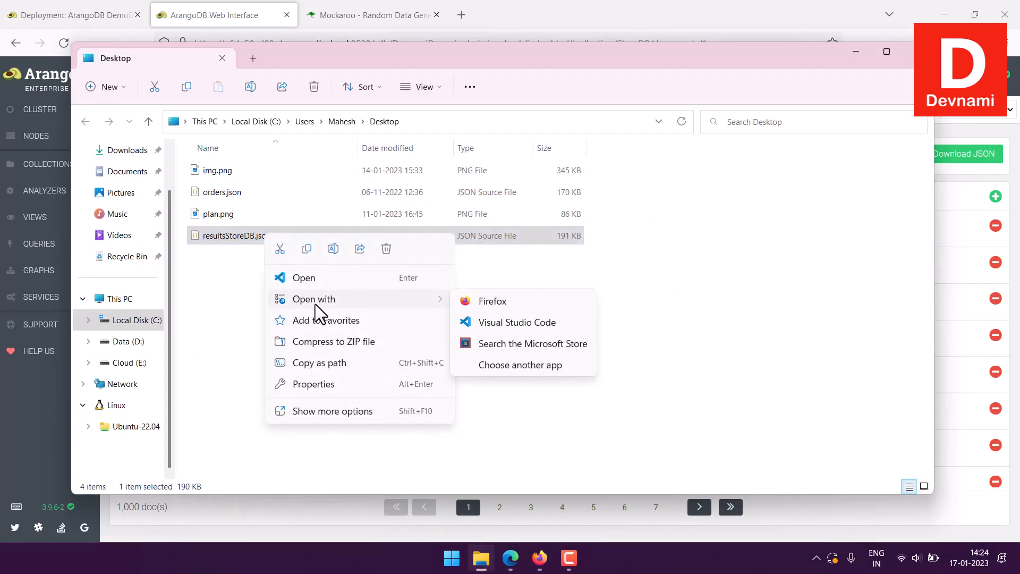
left_click(309, 414)
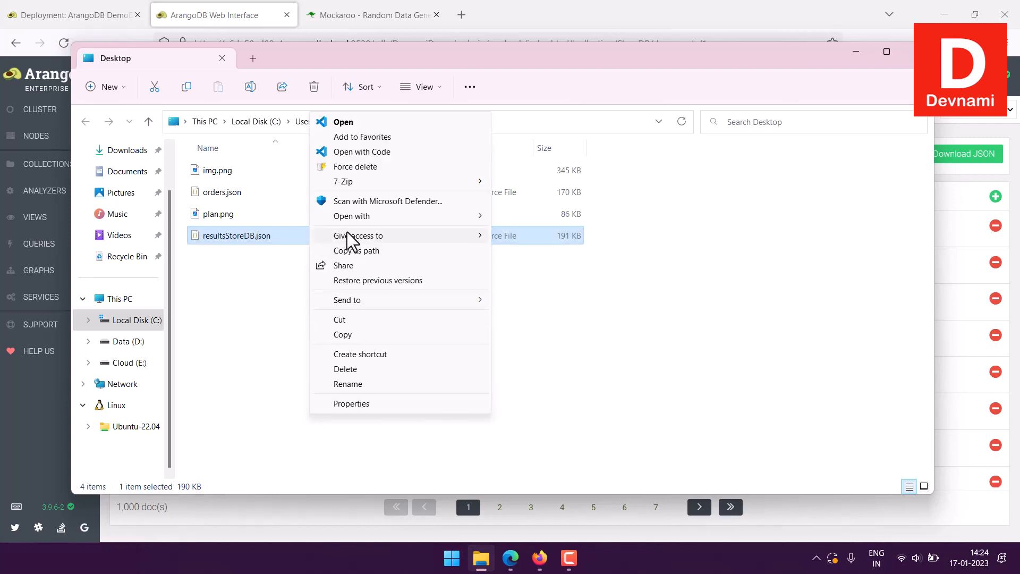
mouse_move(349, 217)
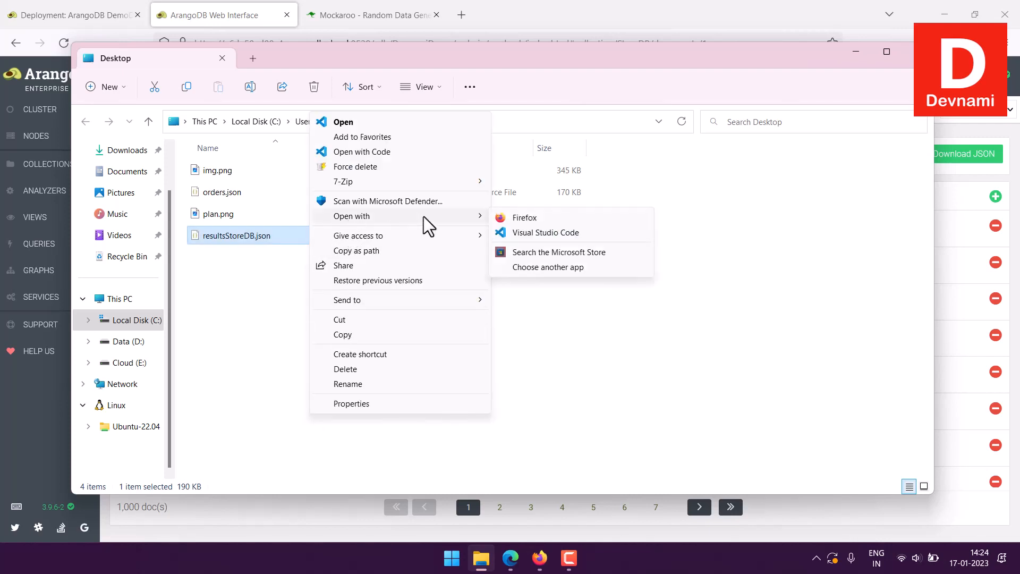
left_click(525, 266)
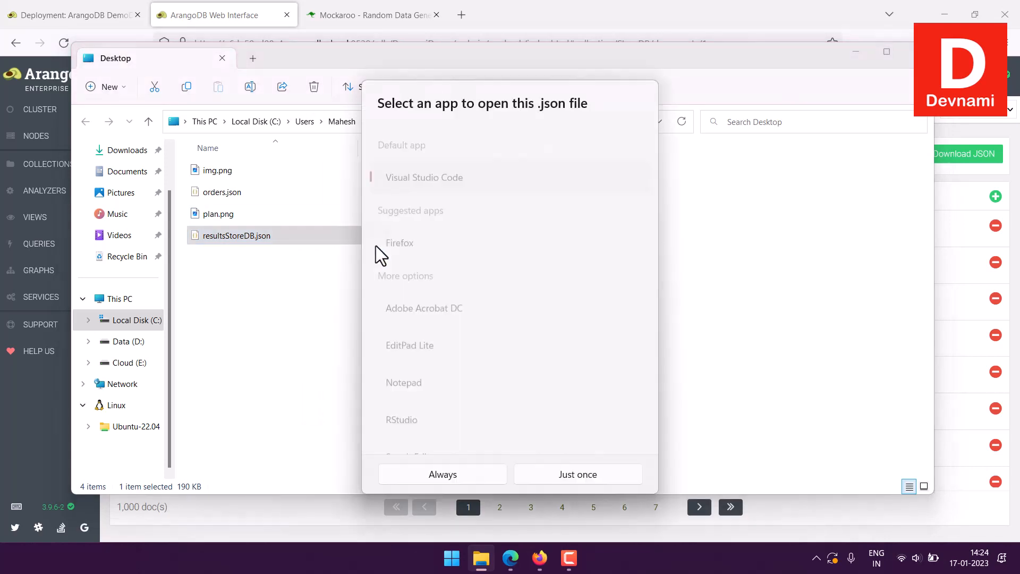
left_click(442, 339)
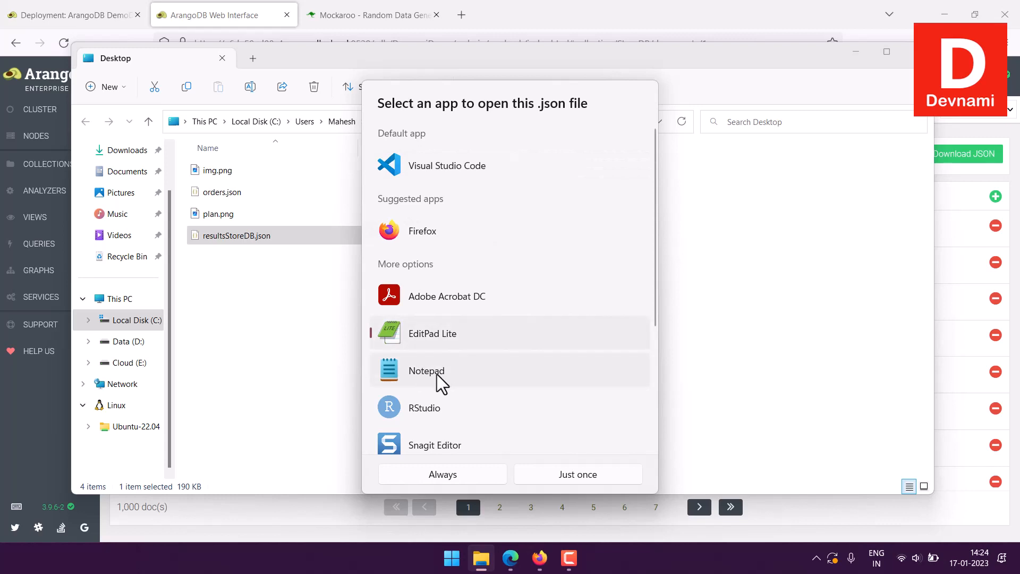
left_click(584, 477)
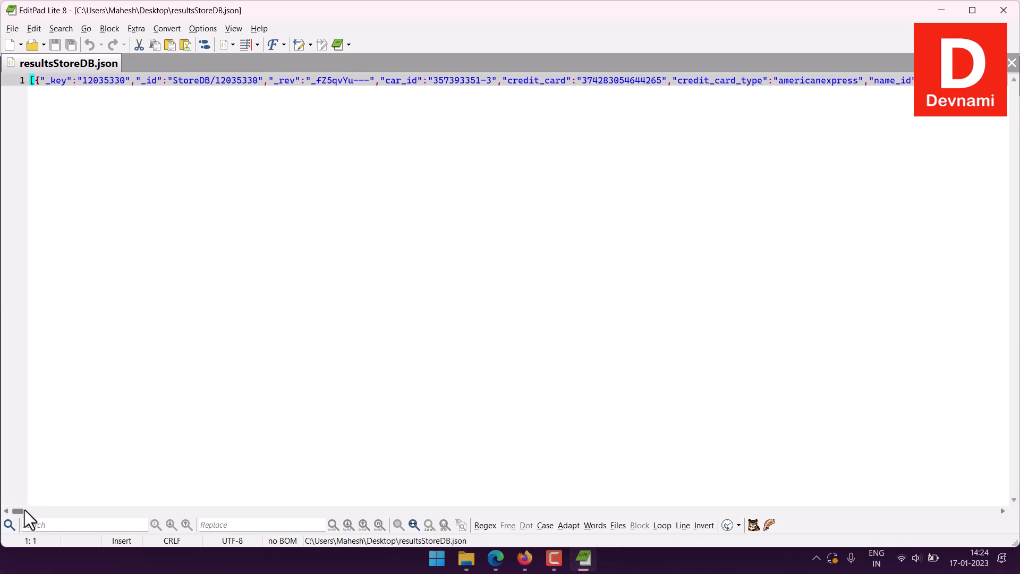
Step: Turn on word wrap for resultsStoreDB.json and dismiss the information message
left_click(236, 31)
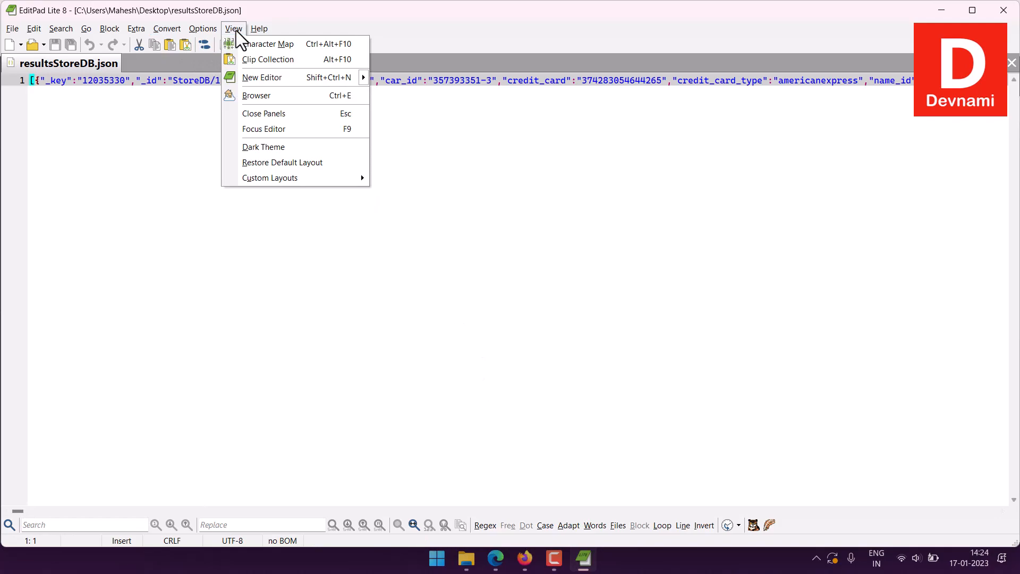
mouse_move(211, 30)
left_click(219, 63)
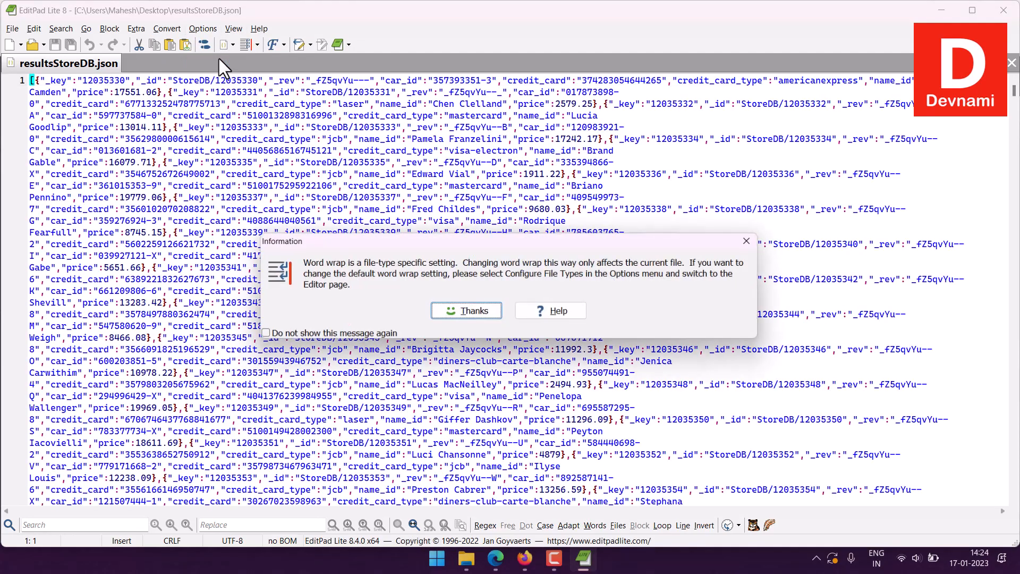
left_click(538, 305)
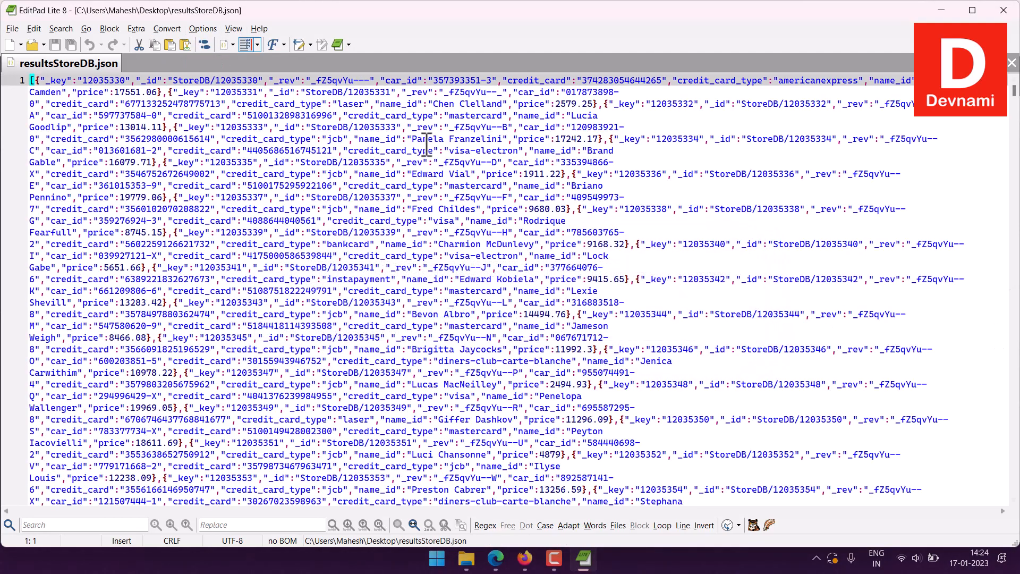
Step: Examine the exported JSON, checking where the first few document objects begin and end
scroll(428, 156, "down", 20)
scroll(428, 157, "up", 20)
left_click(45, 81)
left_click(169, 92)
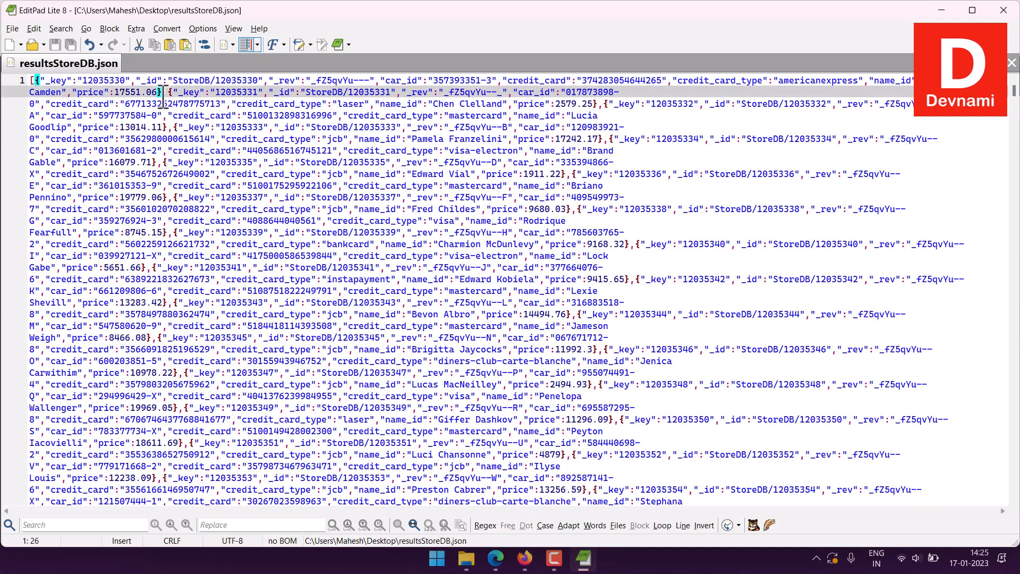
left_click(169, 104)
left_click(171, 126)
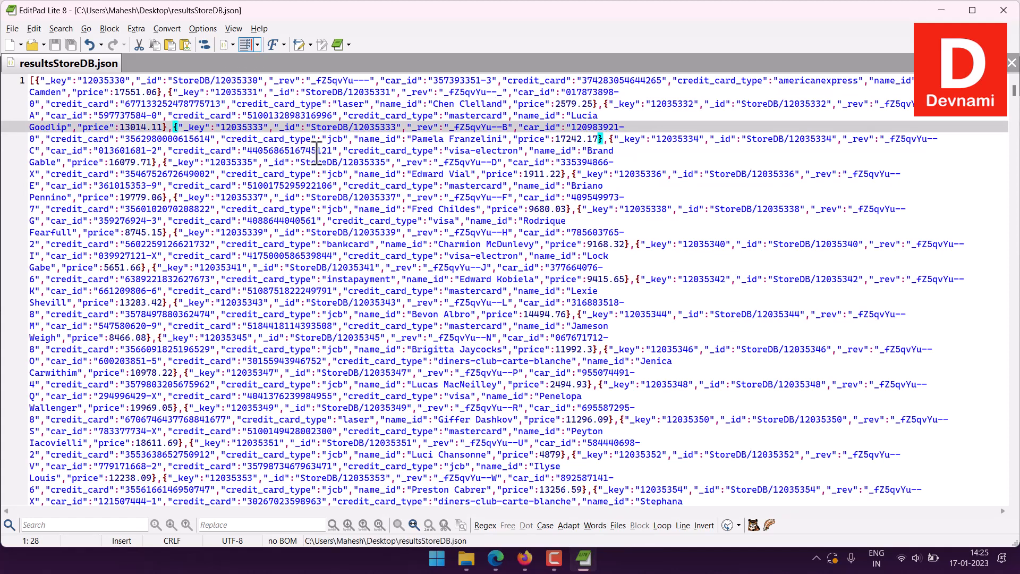
Step: Switch back to the ArangoDB web interface in Firefox and open the first StoreDB document
left_click(522, 562)
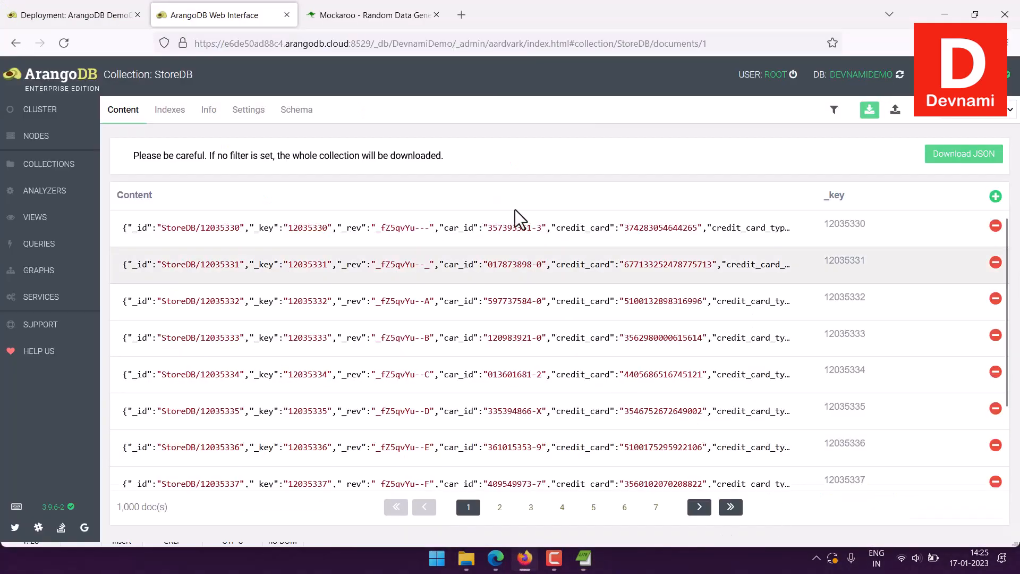
left_click(233, 227)
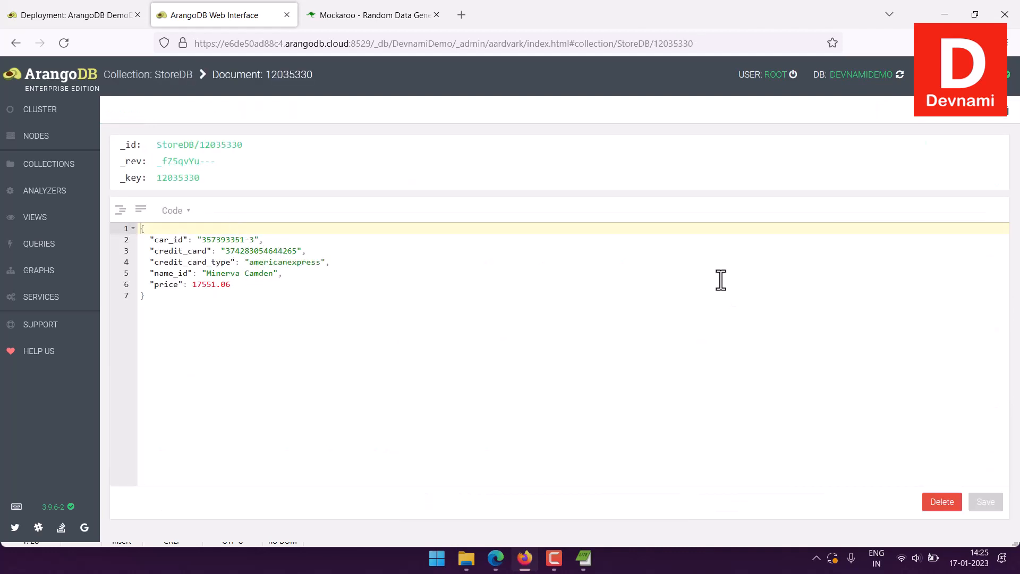